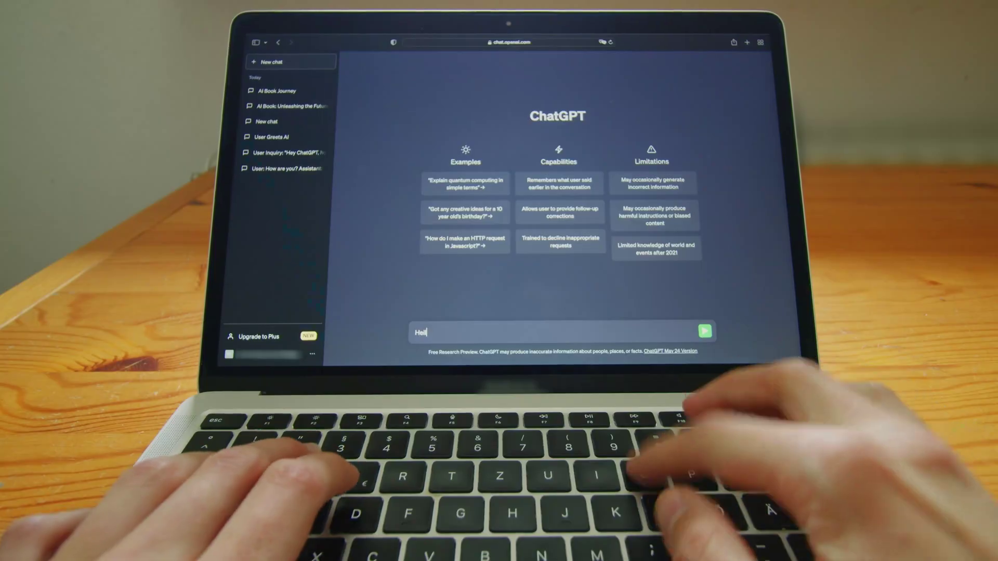
Open chatgpt.com to get a new empty chat running ChatGPT 3.5.
type("lo")
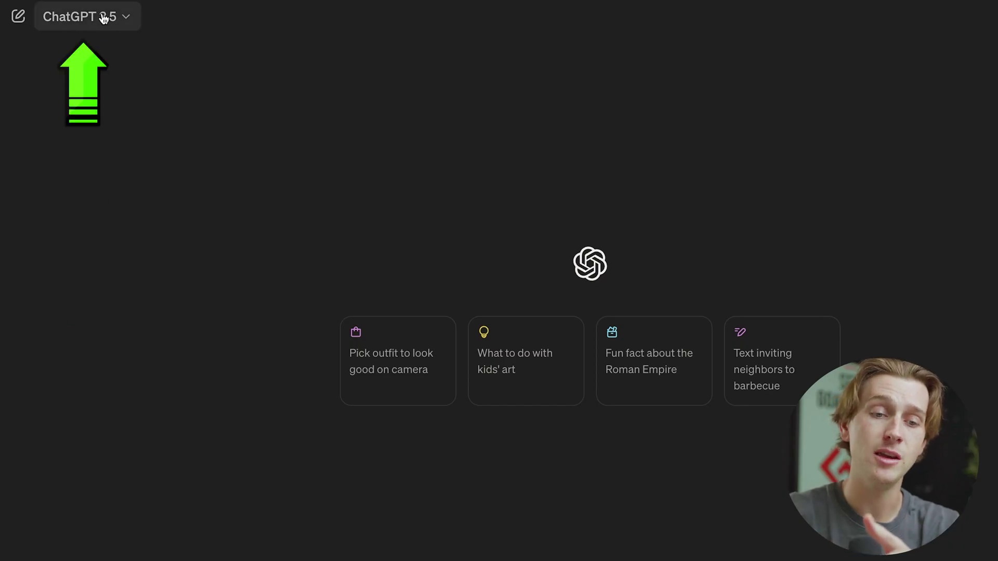
Switch the new chat's model from GPT-3.5 to GPT-4o.
left_click(104, 19)
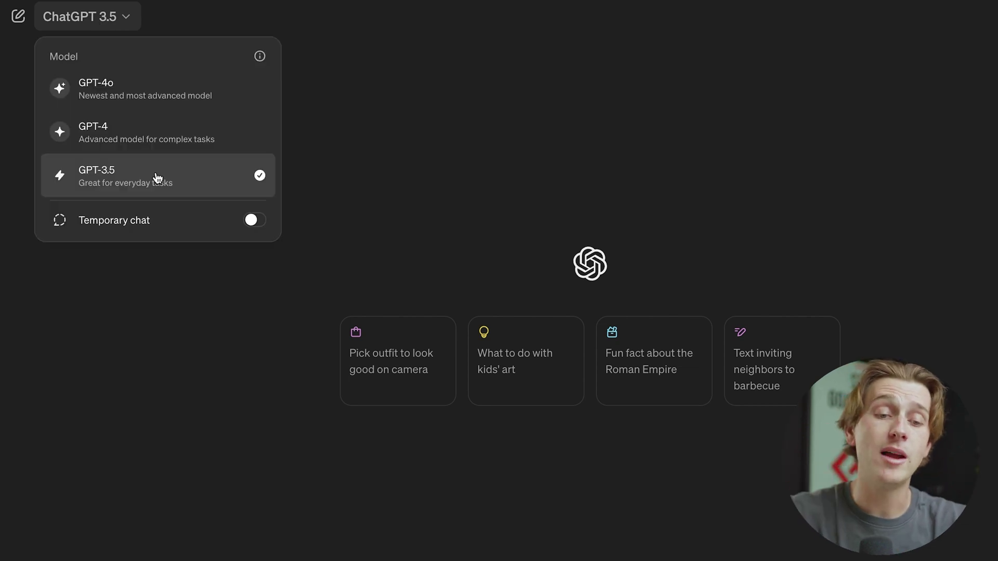
triple_click(158, 178)
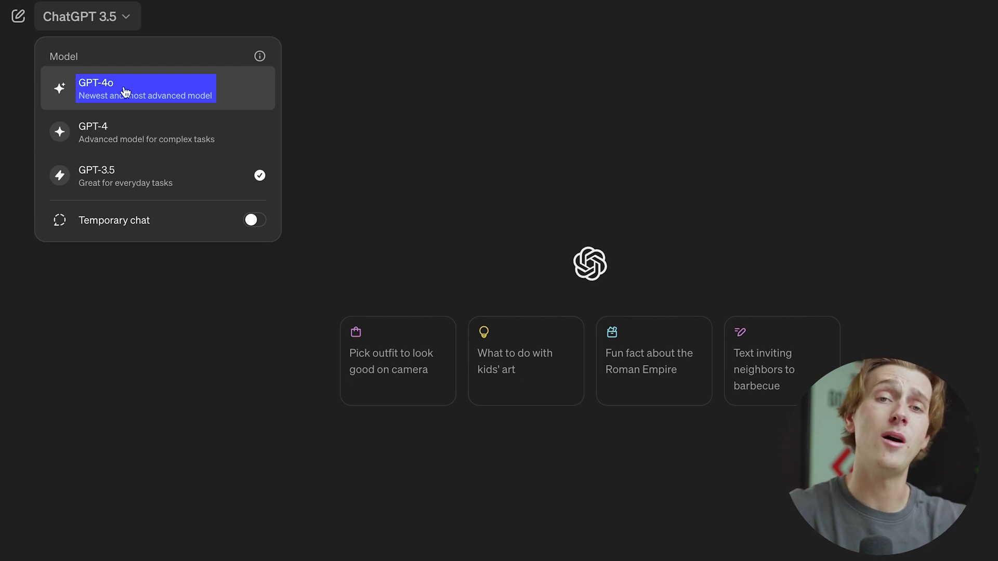
left_click(151, 89)
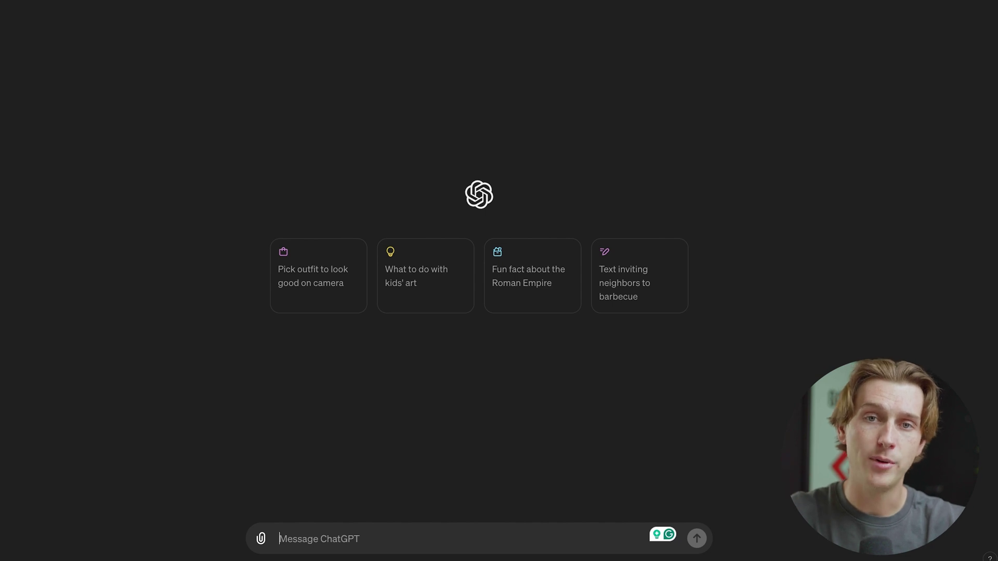
Ask GPT-4o for a simple stew ingredients list and read through its recipe reply.
type("write me a simply ingredients list")
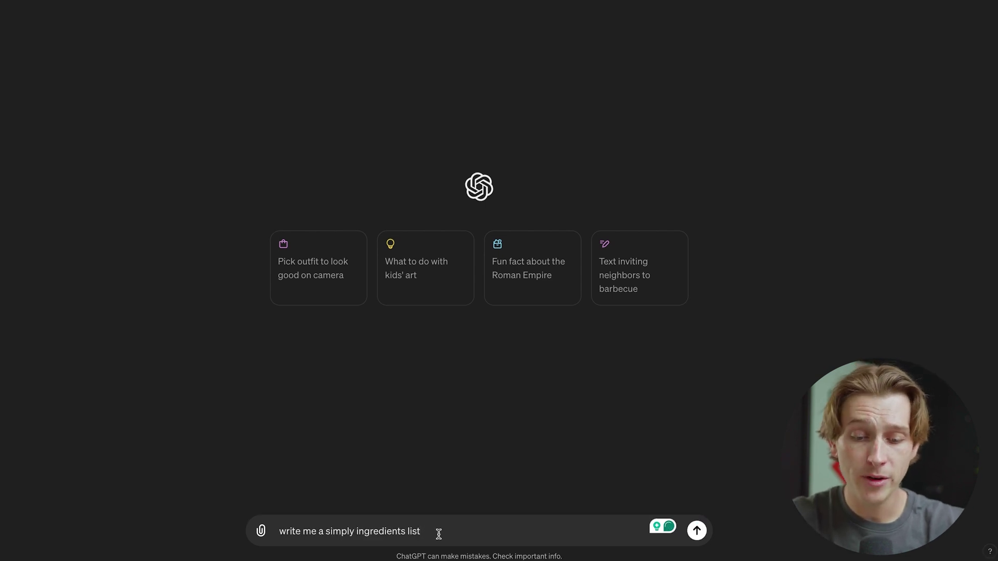
type(" that I can use to make a ")
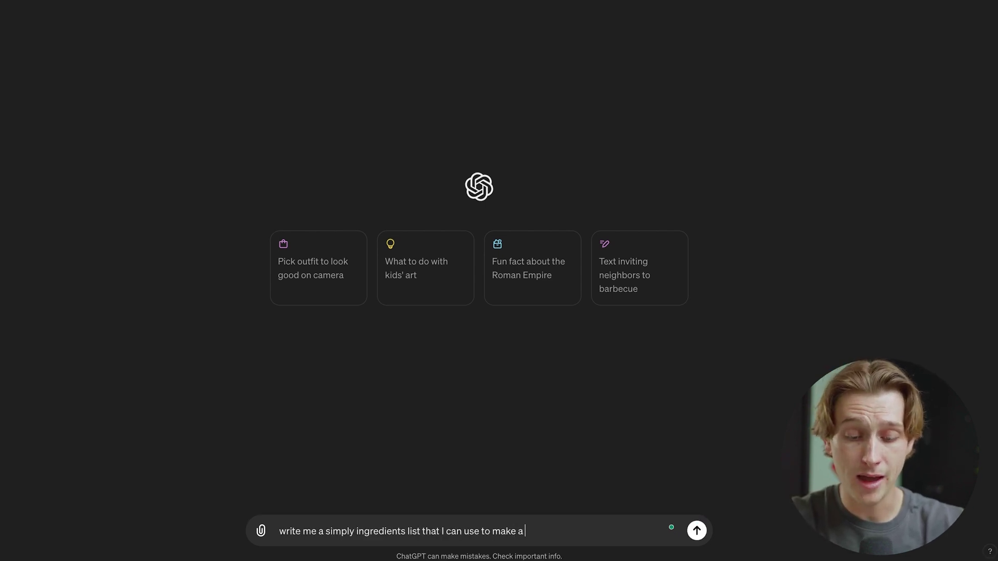
type("stew")
key("Return")
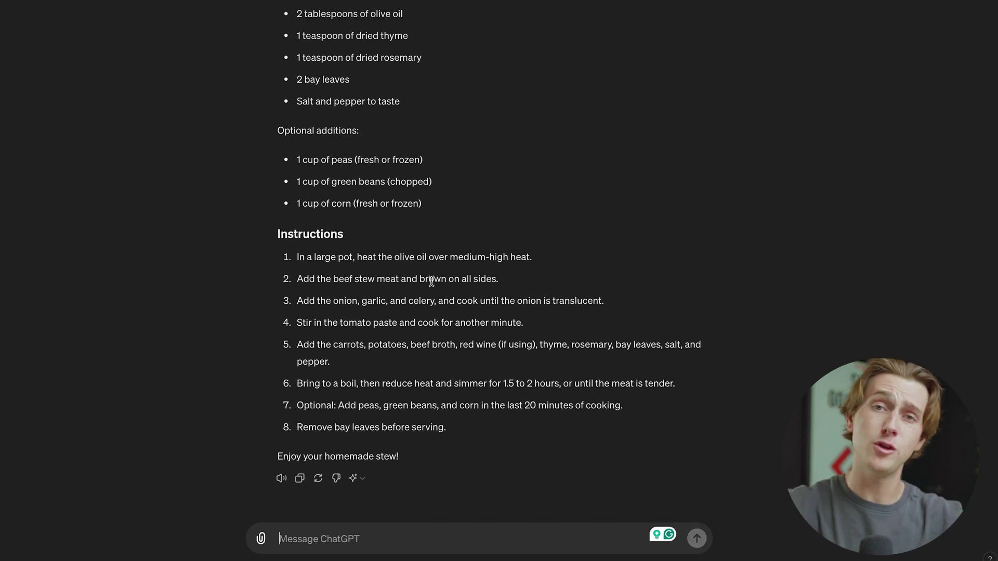
scroll(429, 279, "up", 7)
scroll(427, 281, "down", 5)
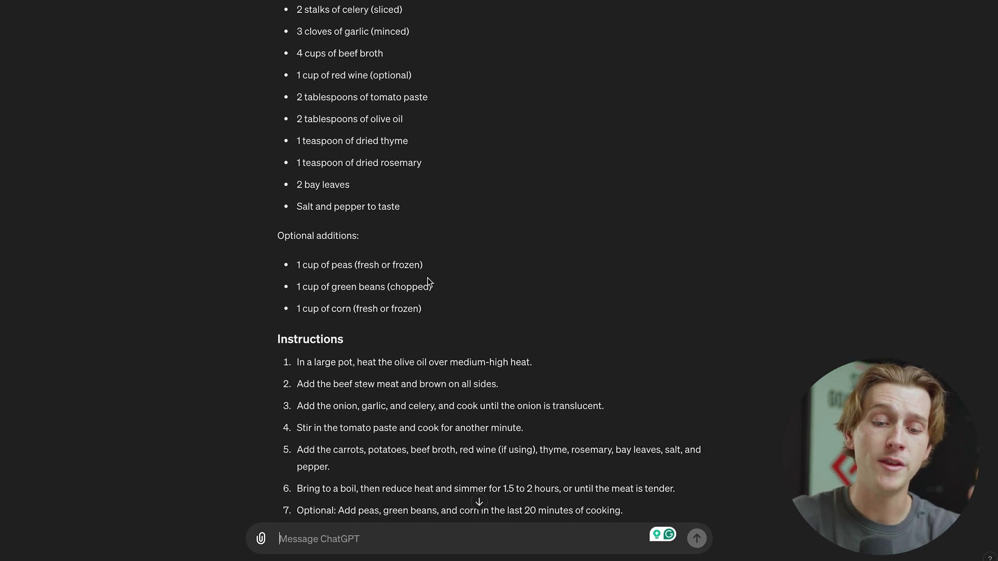
scroll(428, 280, "down", 1)
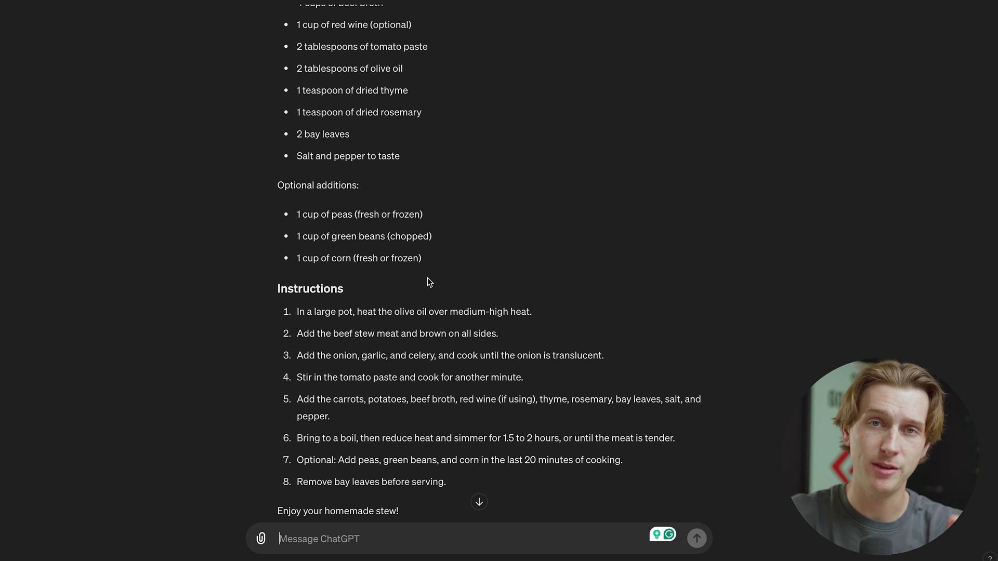
left_click(57, 2)
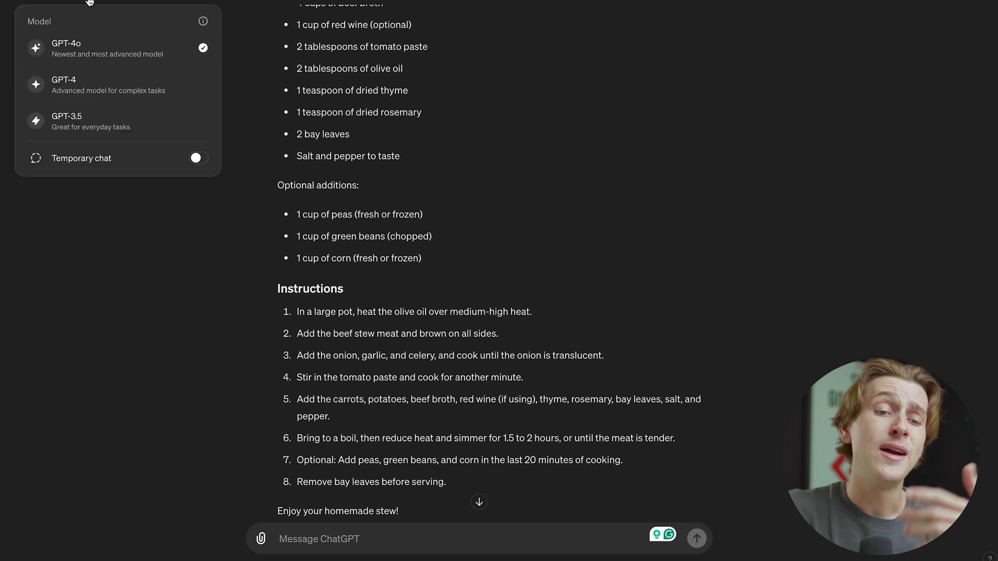
Send the same stew prompt to GPT-3.5 and compare its plain 12-item list.
left_click(125, 124)
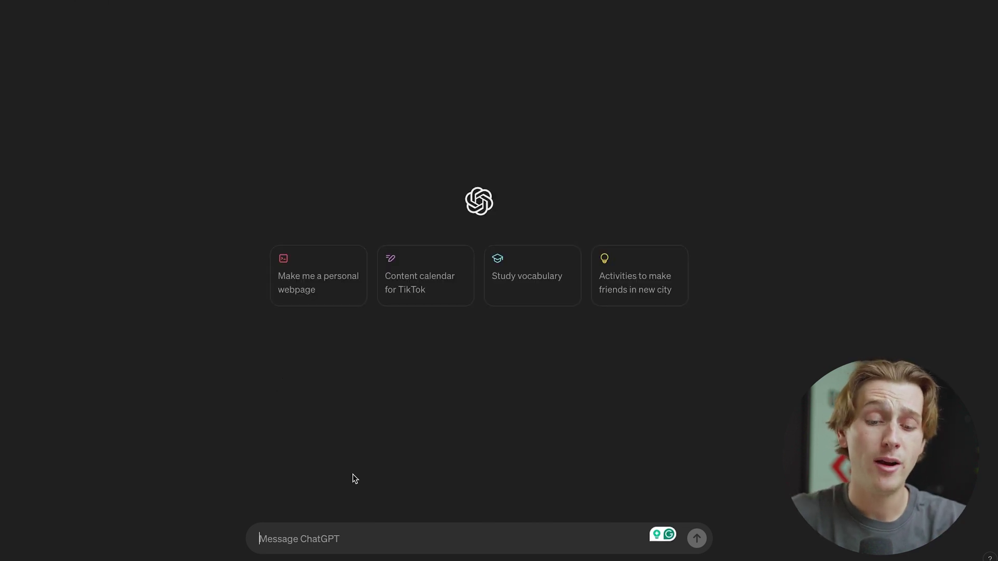
type("write me a simply ingredients list that I can use to make a stew ChatGPT")
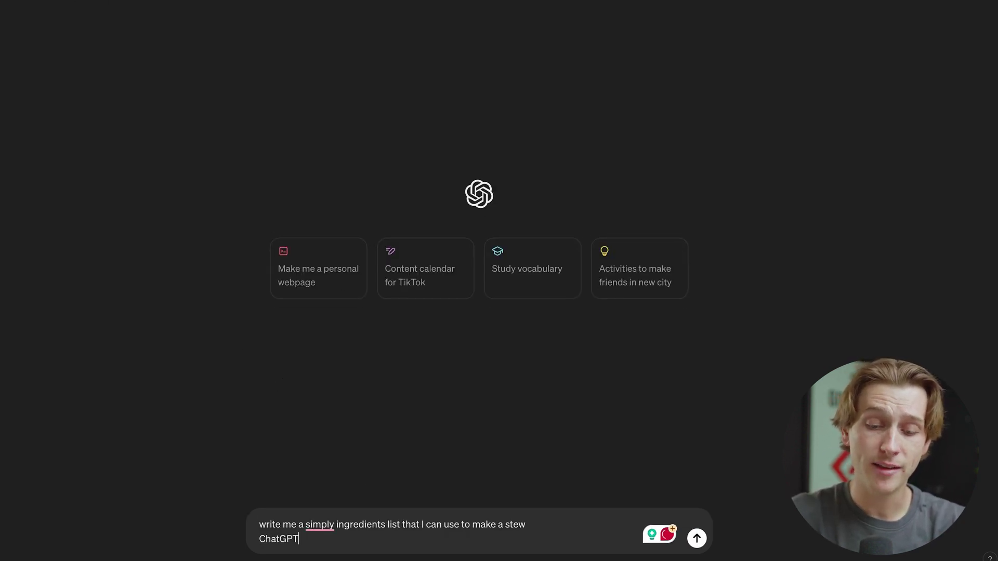
key("BackSpace")
key("BackSpace")
key("BackSpace")
key("BackSpace")
key("BackSpace")
key("BackSpace")
key("BackSpace")
key("BackSpace")
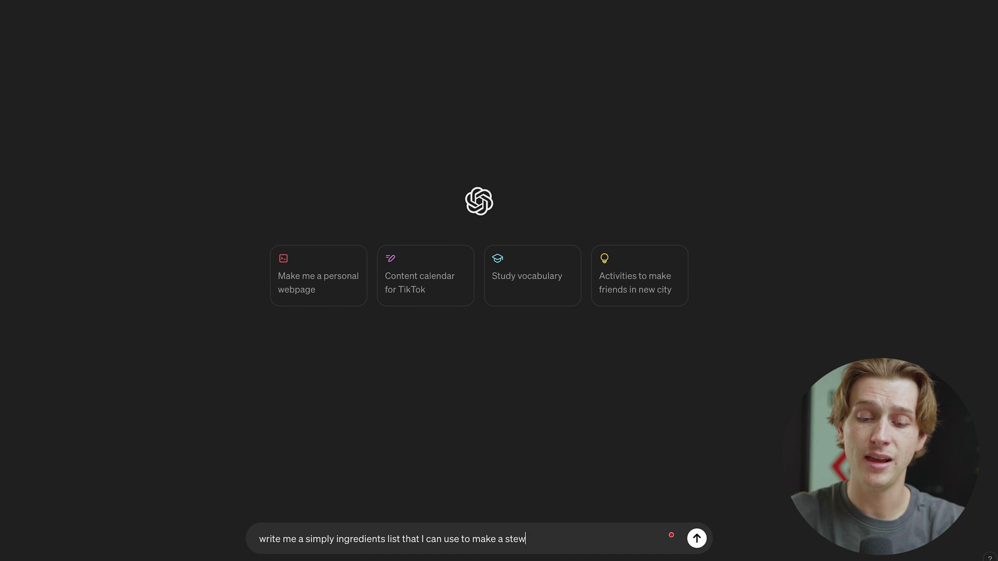
key("Return")
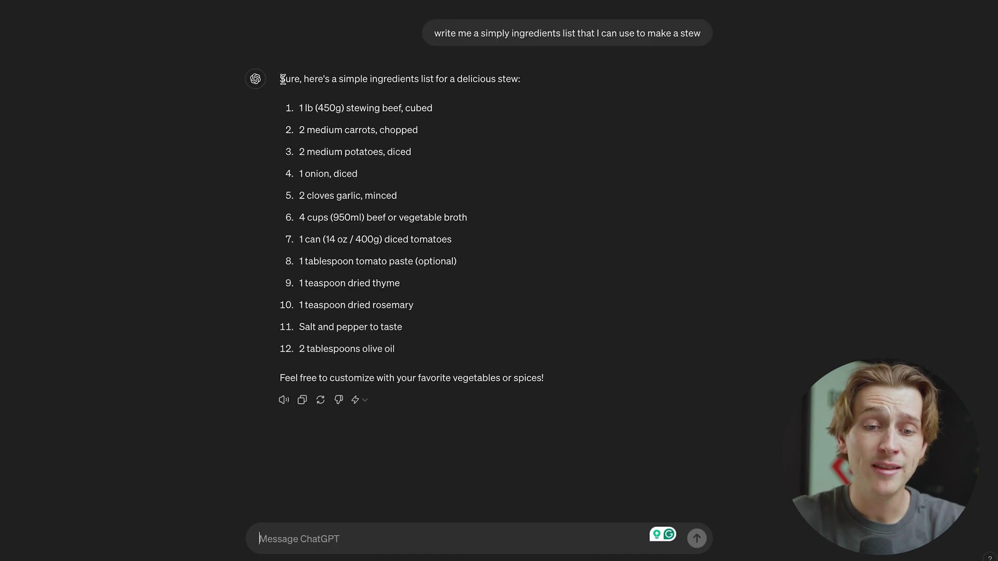
left_click_drag(280, 79, 544, 381)
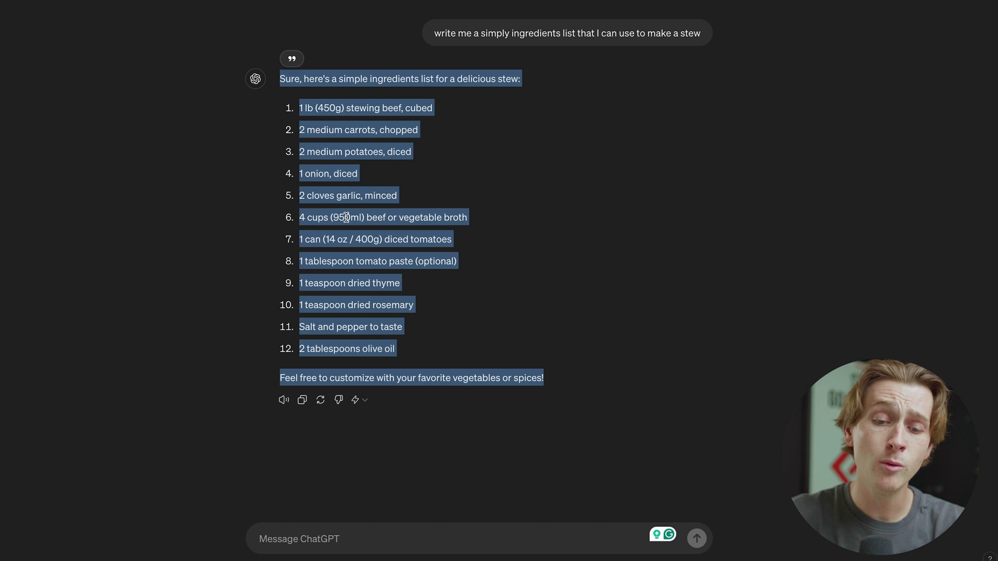
left_click(347, 217)
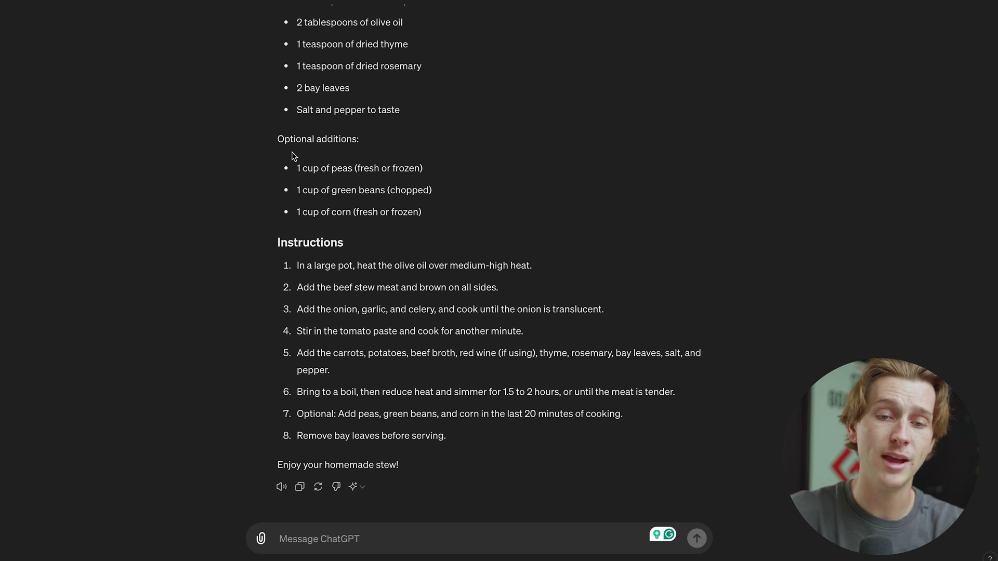
Review the GPT-4o stew recipe, then paste a follow-up: remove all protein, suggest 5 budget dishes.
scroll(291, 151, "up", 7)
scroll(291, 151, "down", 7)
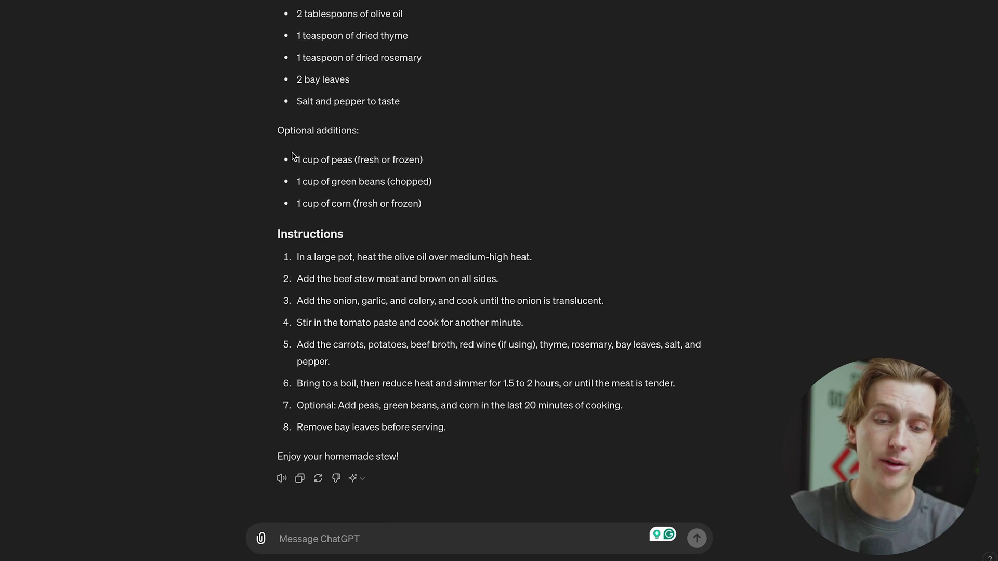
scroll(293, 155, "up", 6)
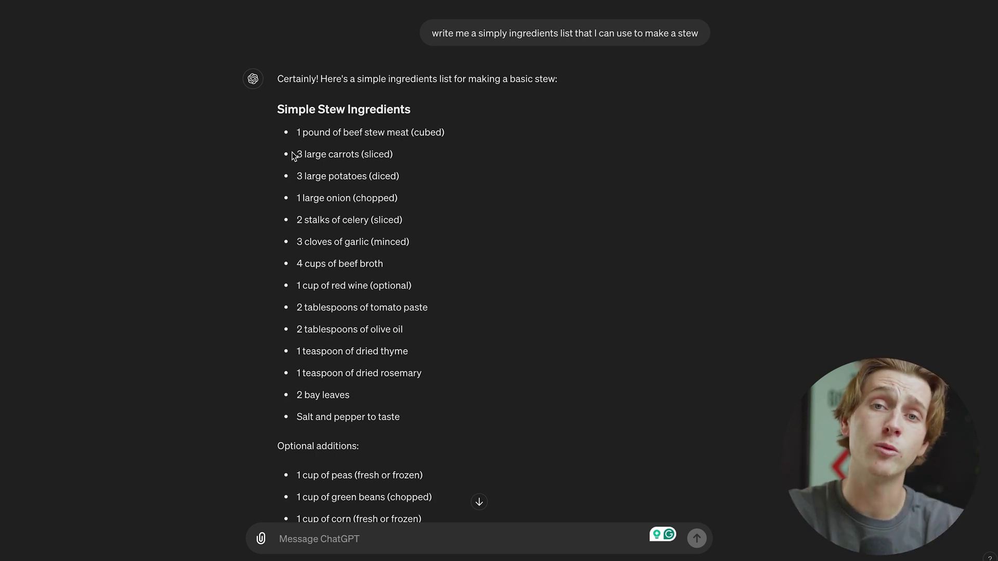
scroll(449, 254, "down", 6)
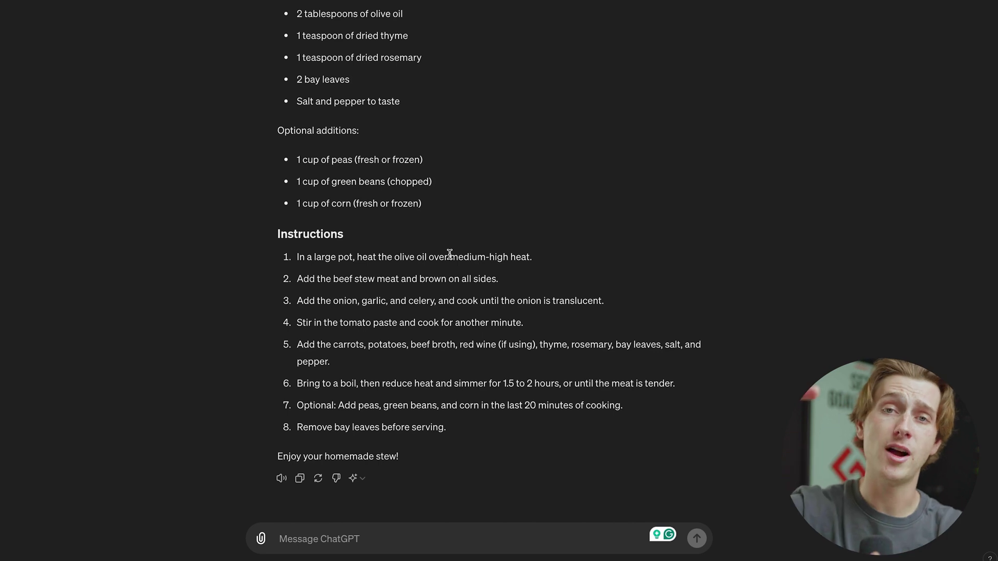
scroll(351, 142, "up", 6)
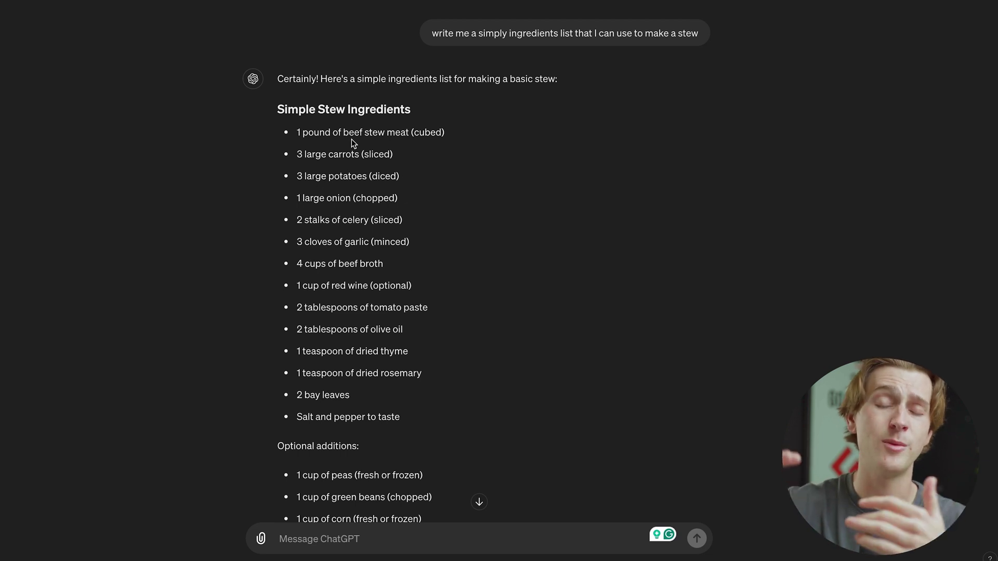
scroll(343, 416, "down", 5)
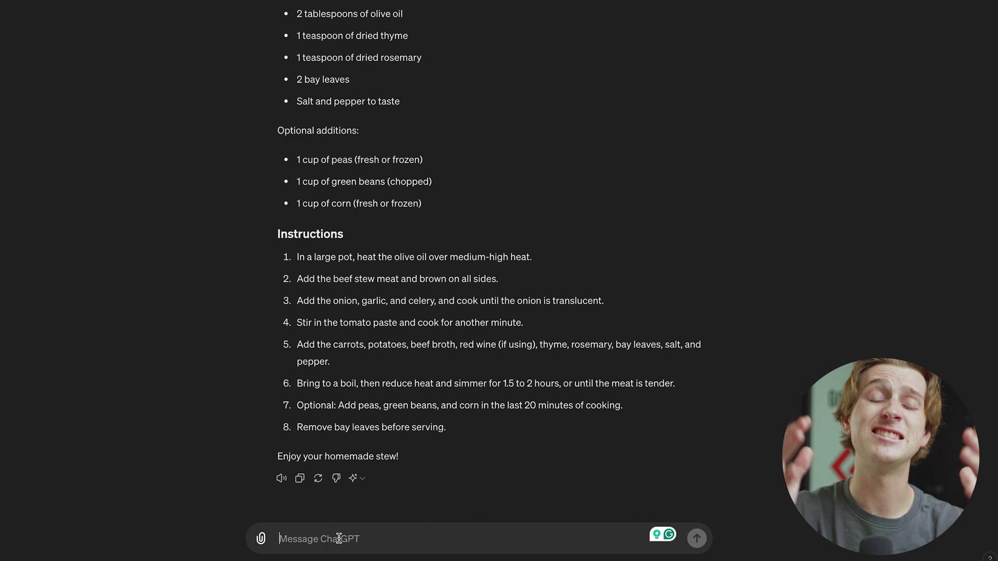
type("eliminate any and all mentions of protein inside this stew and now come up with 5 new dishes that are easy to make on a budget")
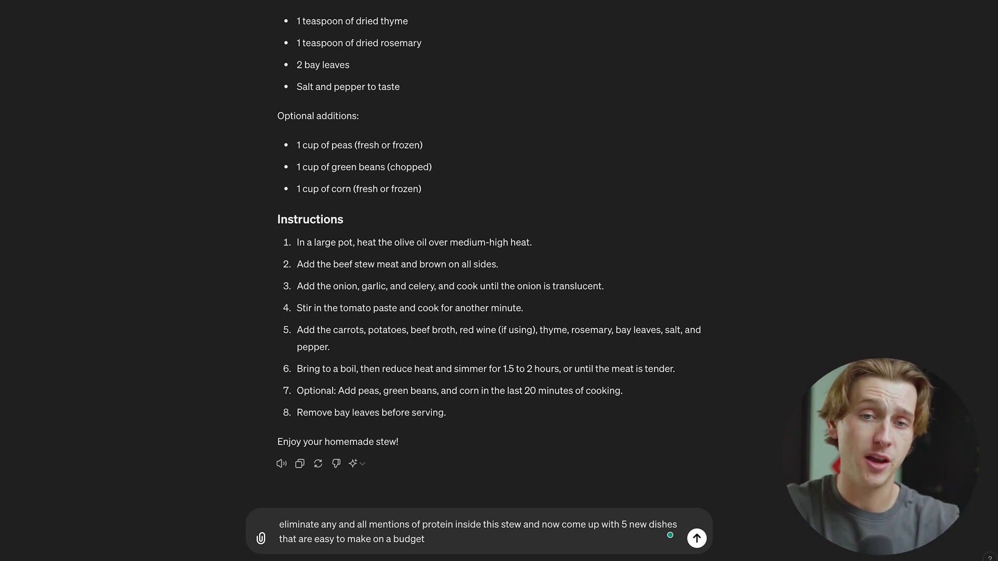
Send the protein-free follow-up and view the saved memory about protein-free, budget-friendly recipes.
key("Return")
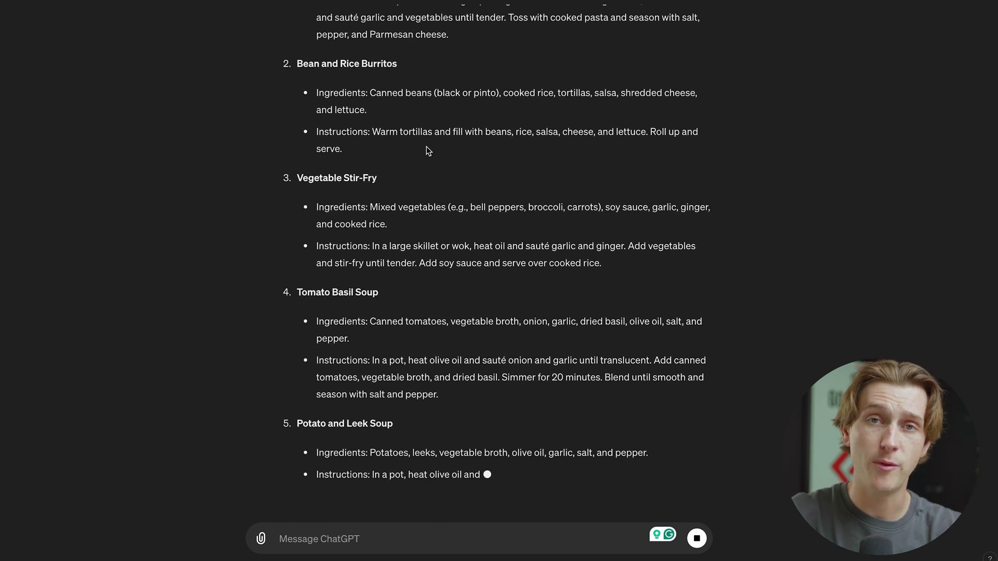
scroll(428, 151, "up", 9)
scroll(394, 249, "up", 8)
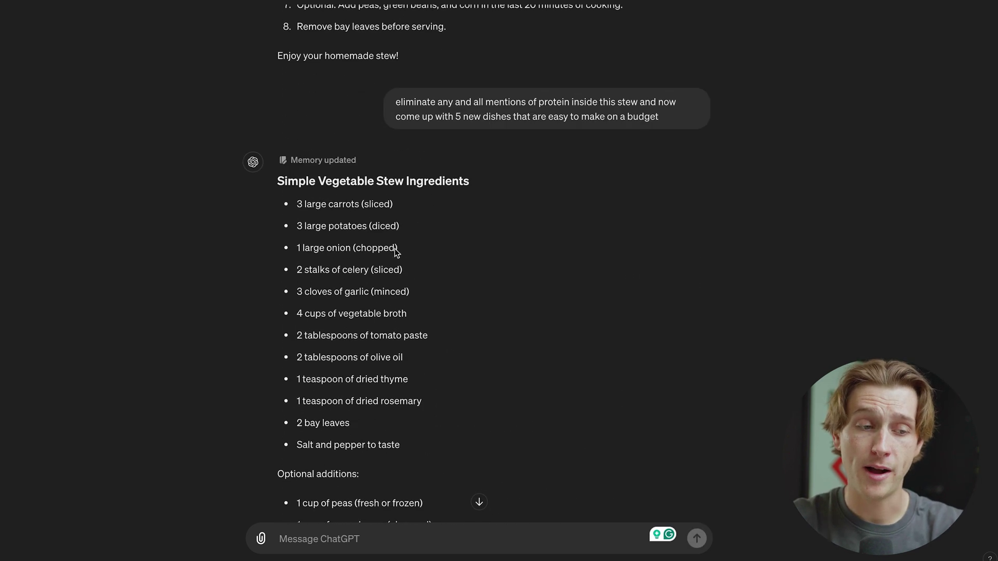
scroll(394, 249, "down", 20)
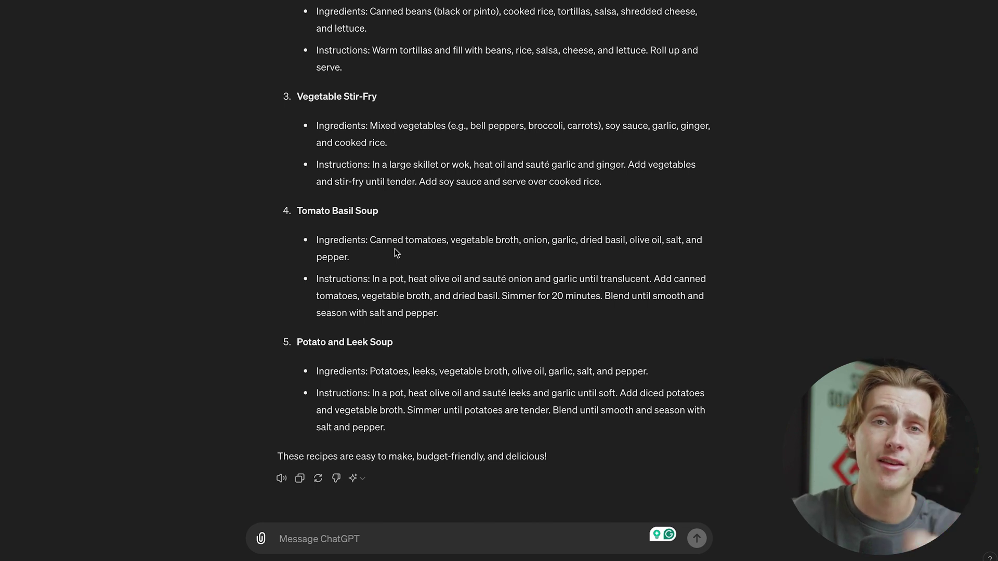
scroll(379, 260, "up", 15)
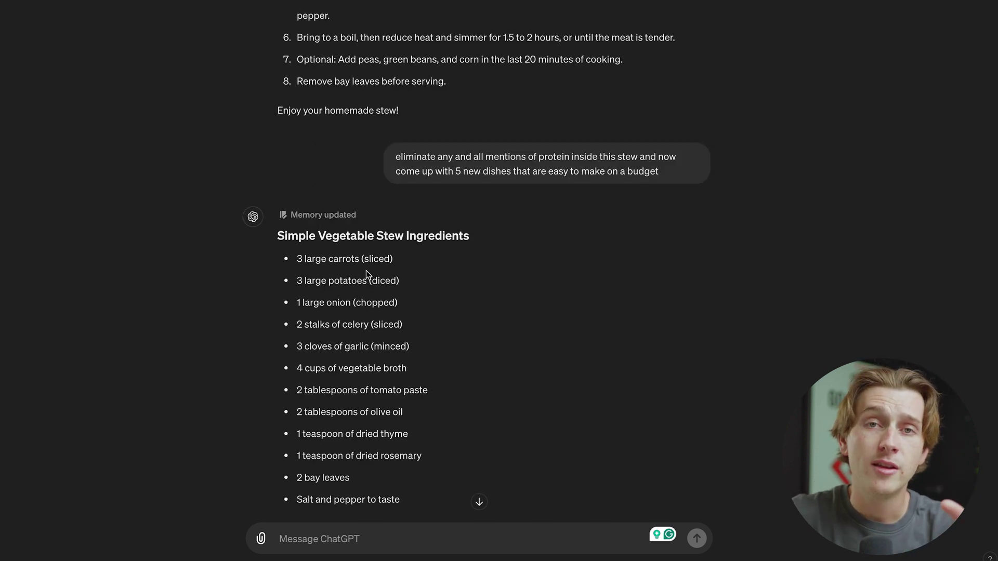
left_click(312, 218)
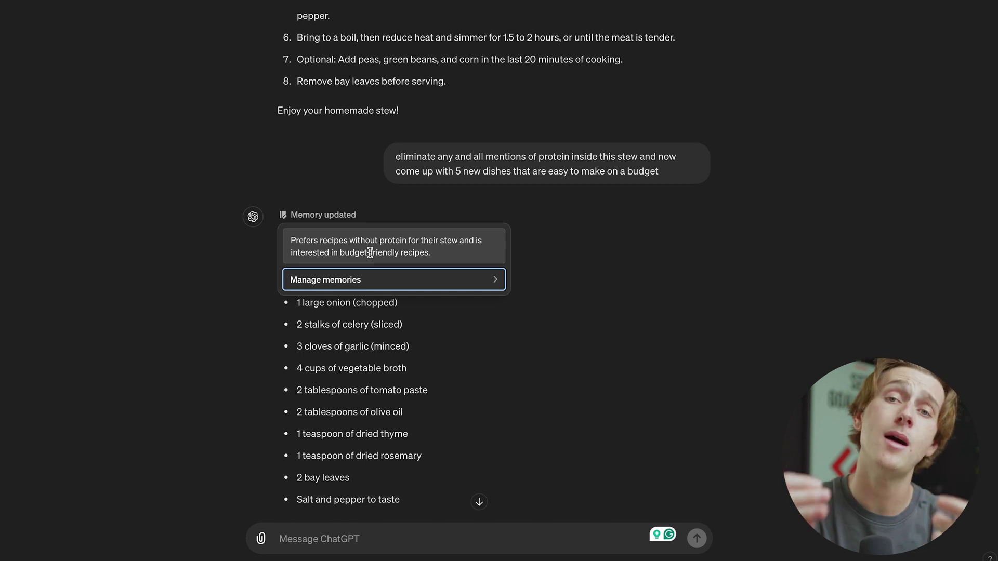
Review the full saved memories list, close it, and scroll to the five budget dishes.
left_click(371, 282)
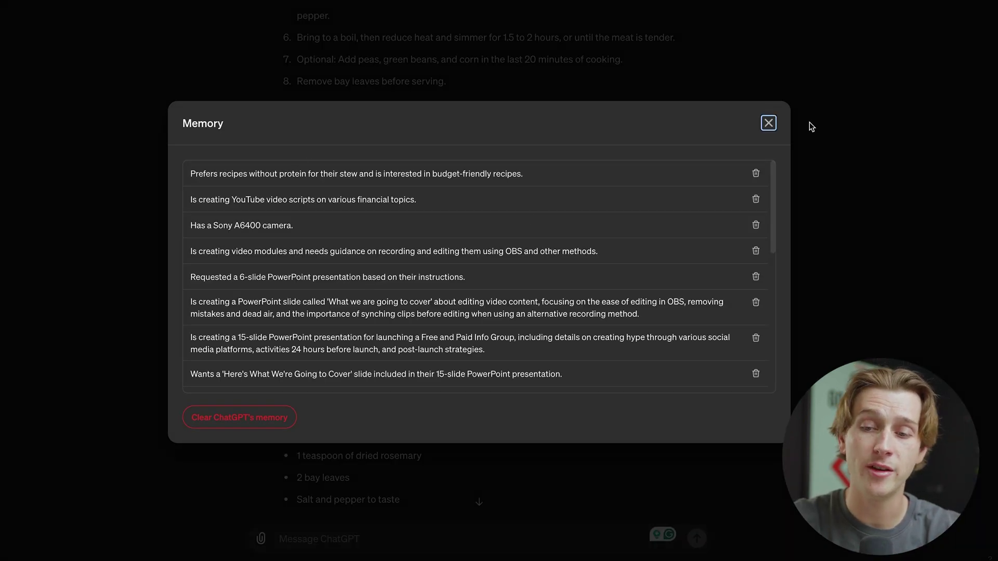
left_click(768, 127)
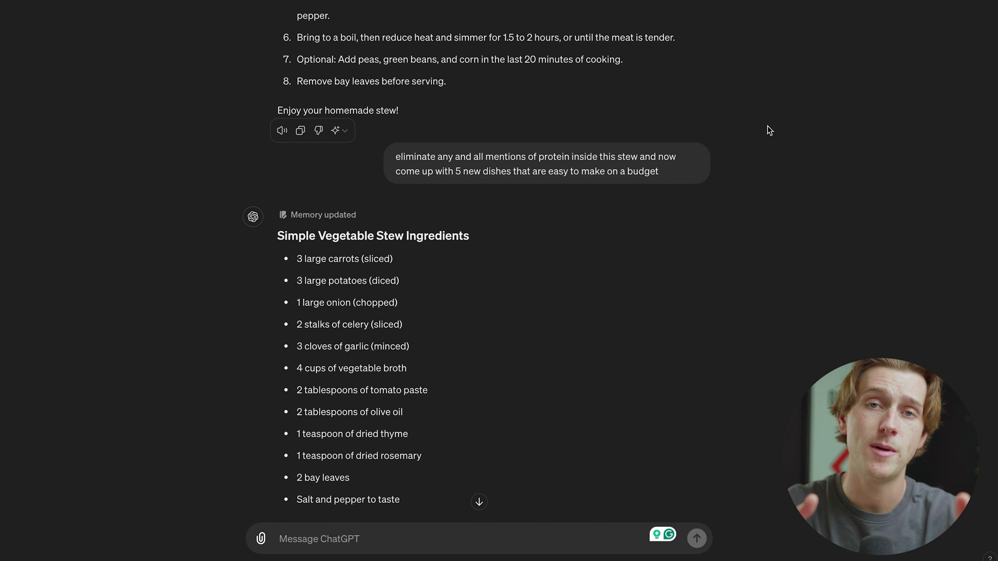
scroll(343, 536, "down", 20)
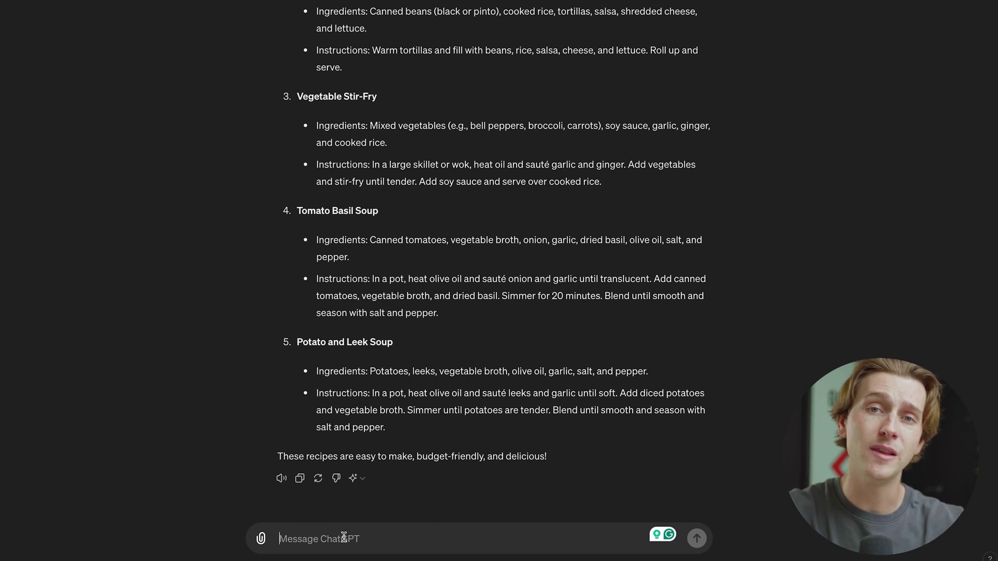
Request 'generate me 5 images of these meals' and browse the generated meal images.
type("generate me 5 images of these ")
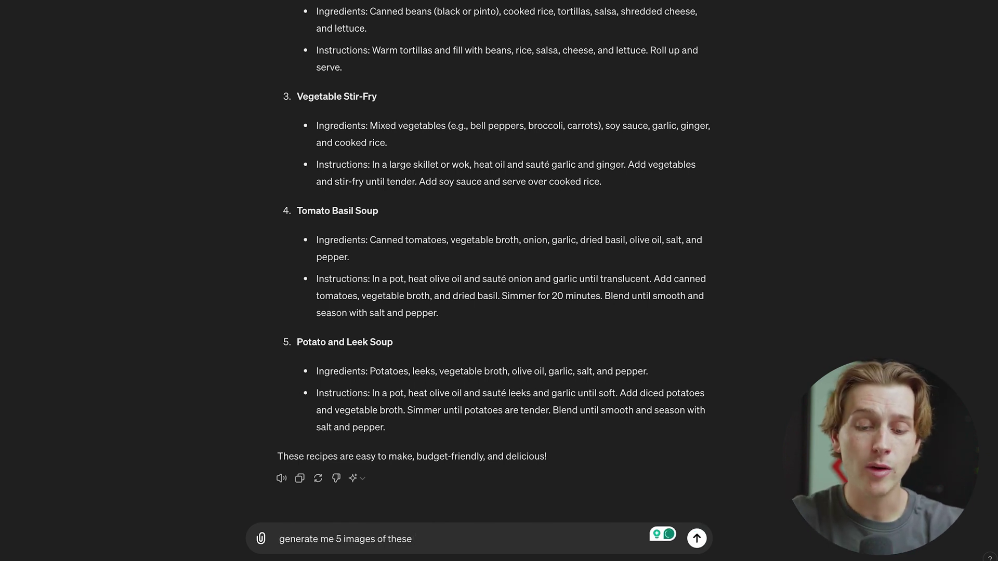
type("meals")
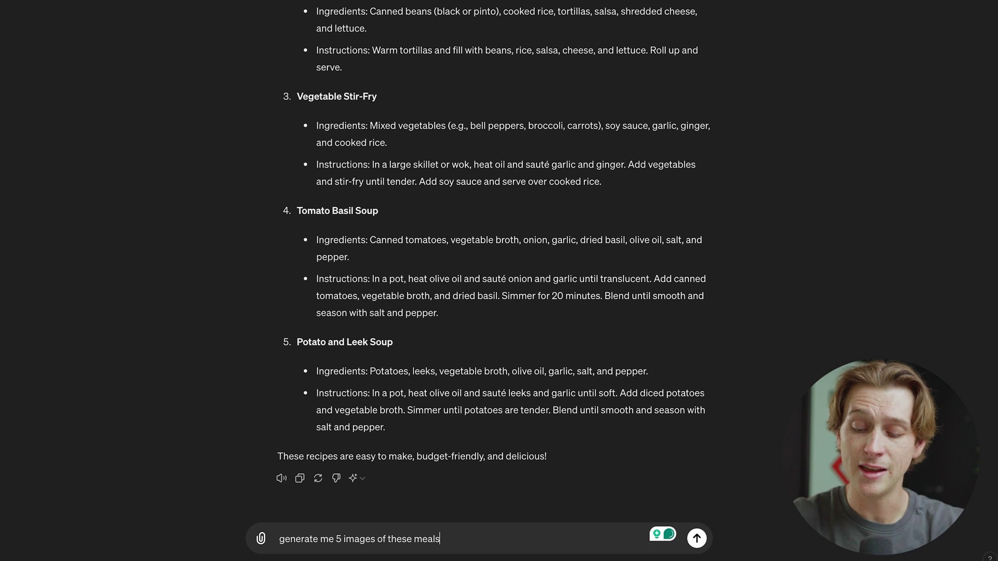
key("Return")
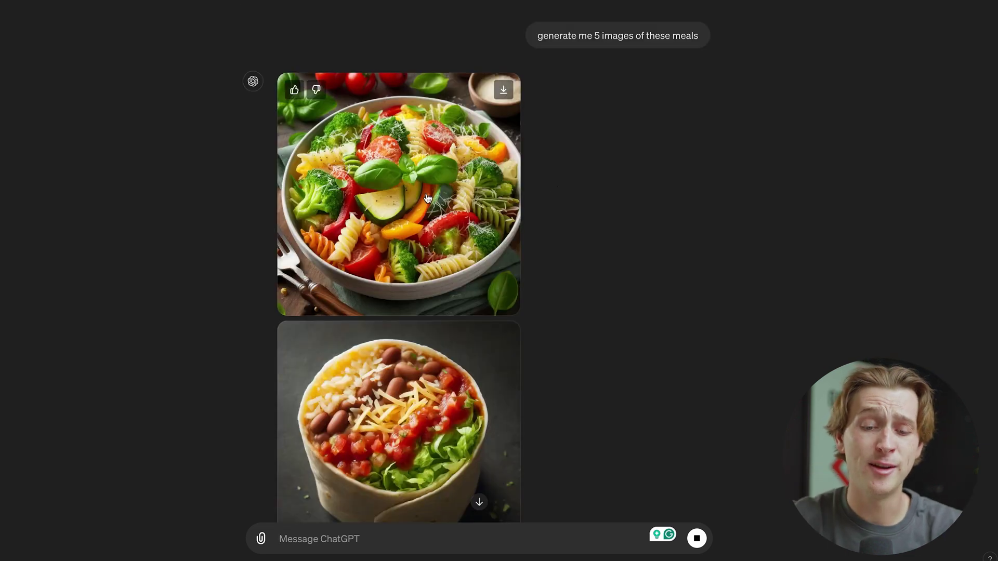
scroll(427, 198, "down", 1)
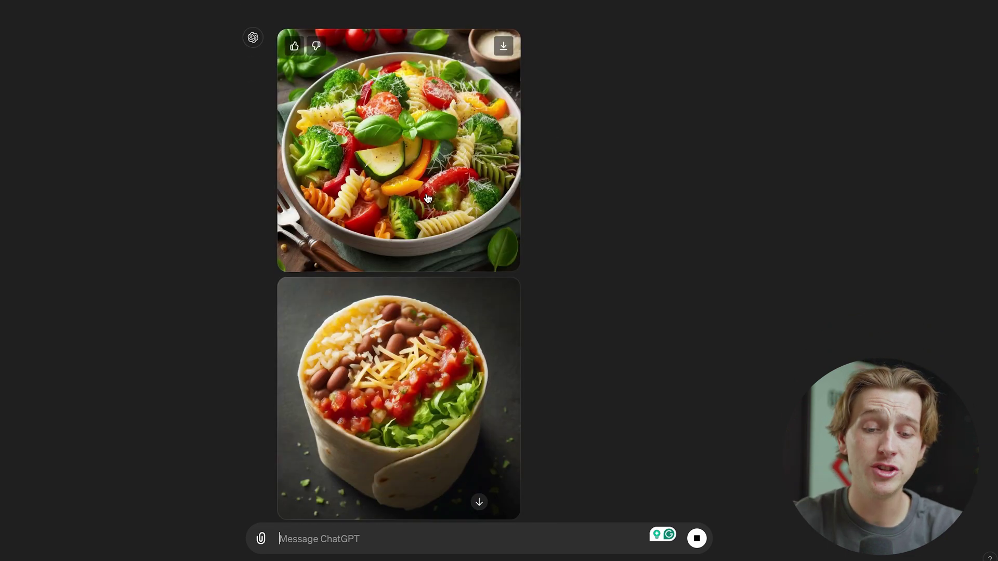
scroll(428, 198, "down", 4)
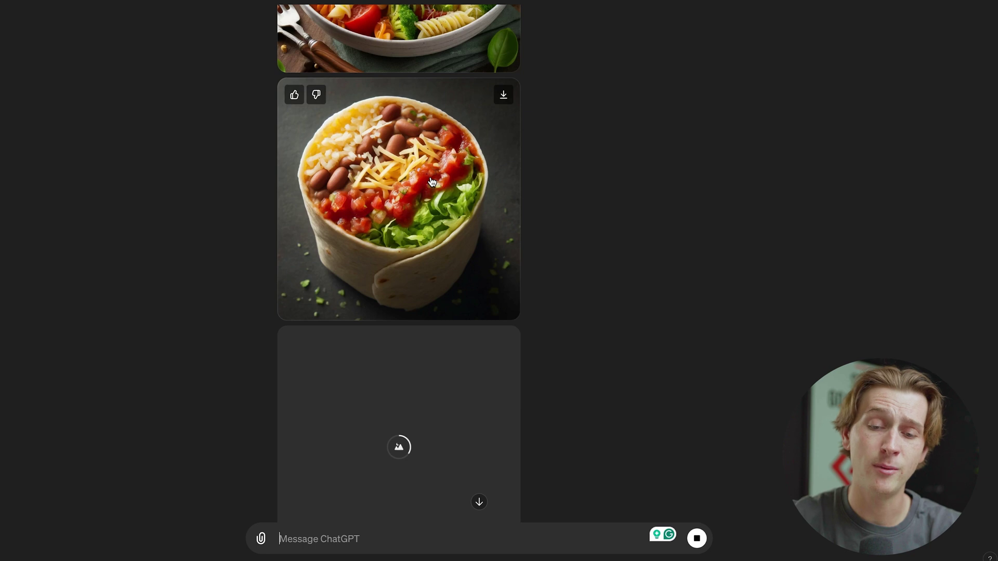
scroll(389, 211, "up", 3)
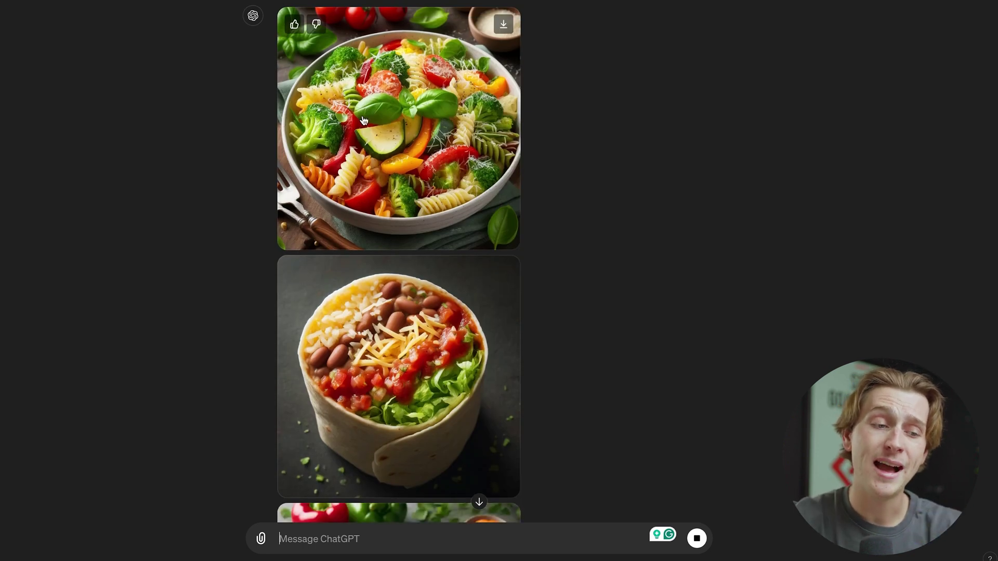
scroll(397, 224, "down", 8)
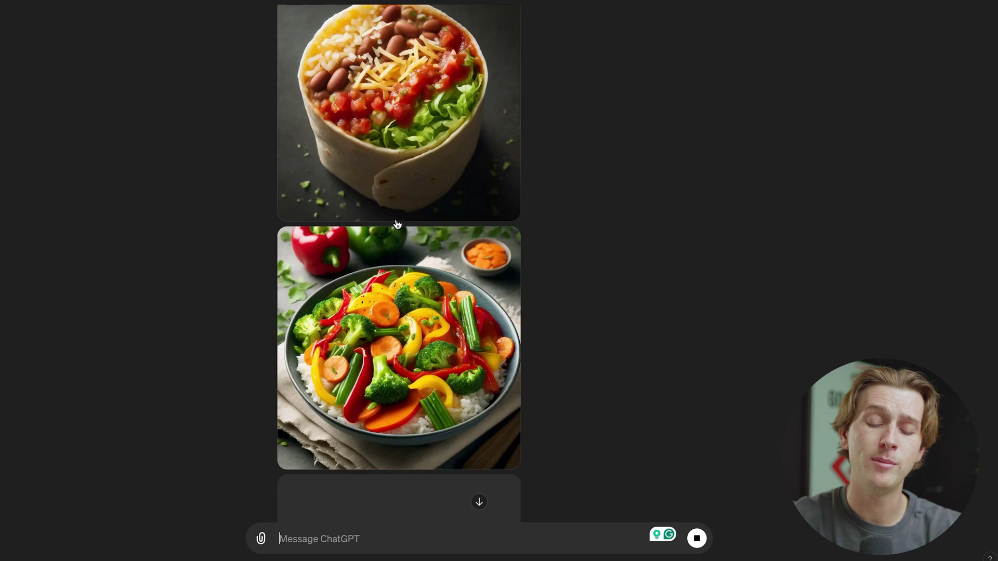
scroll(397, 225, "down", 2)
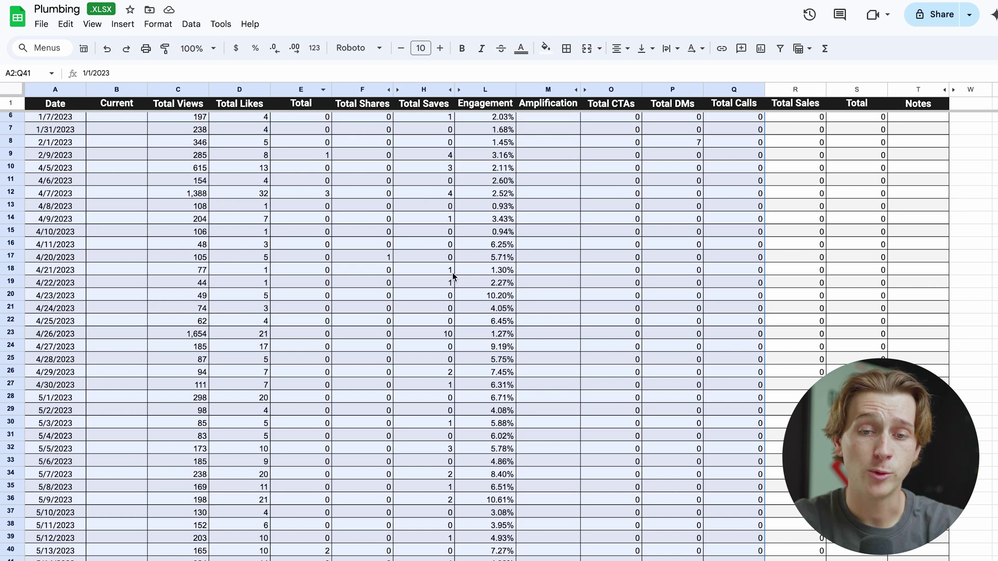
Copy the Plumbing sheet's rows A2:Q41 and return to the new ChatGPT chat.
key("ctrl+c")
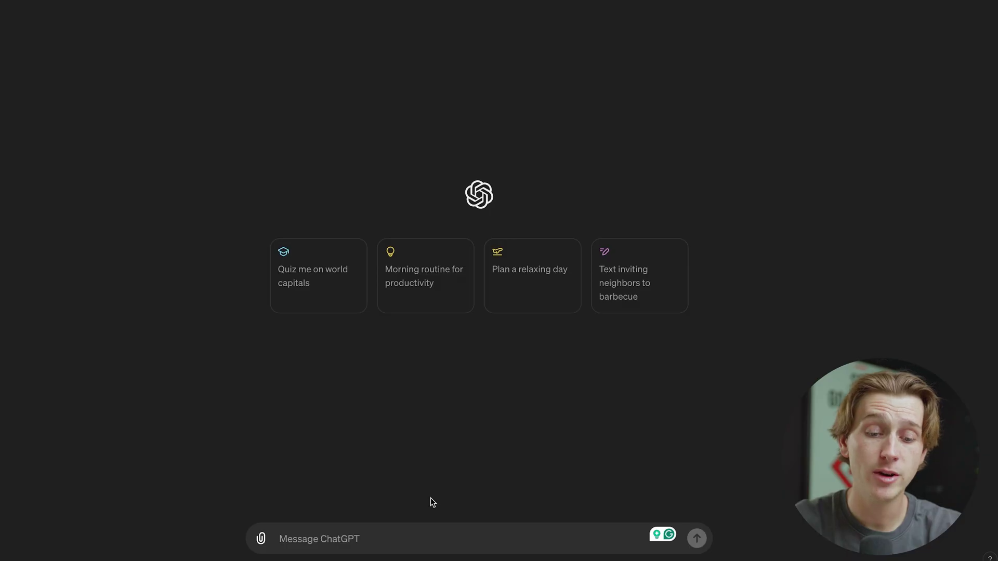
left_click(396, 536)
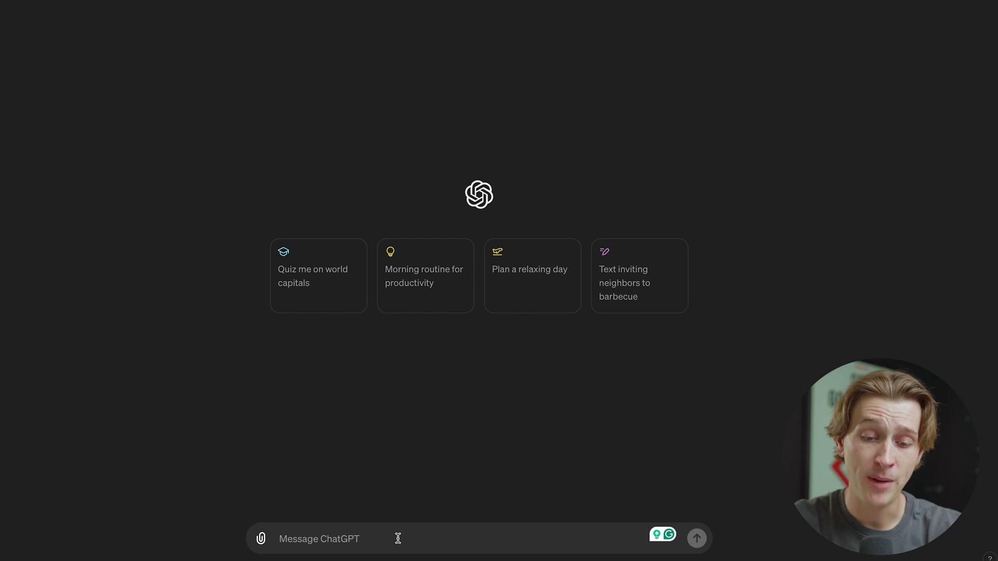
Send the pasted rows asking to organize them into columns and find the highest-performing post.
key("ctrl+v")
key("shift+Return")
key("shift+Return")
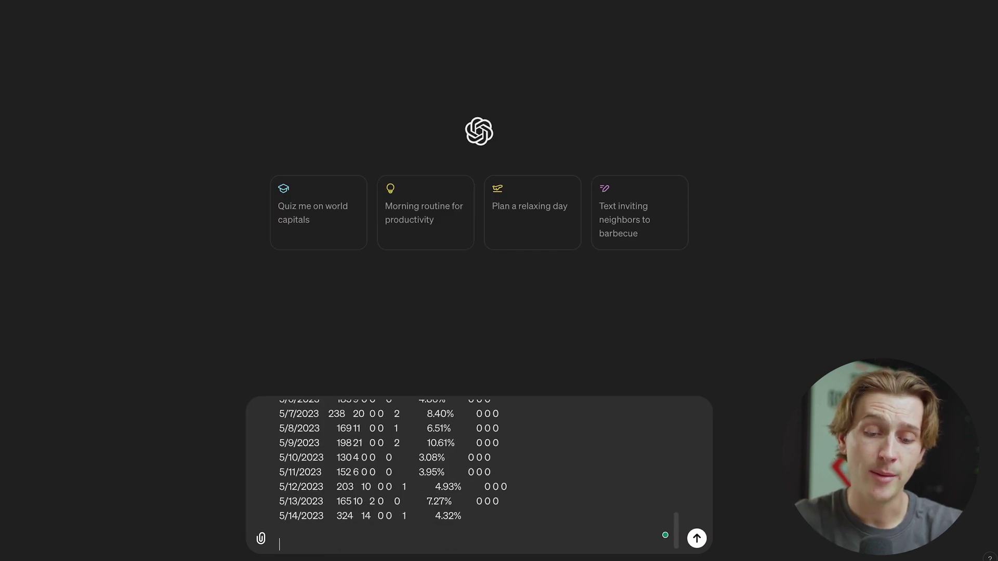
type("organzi")
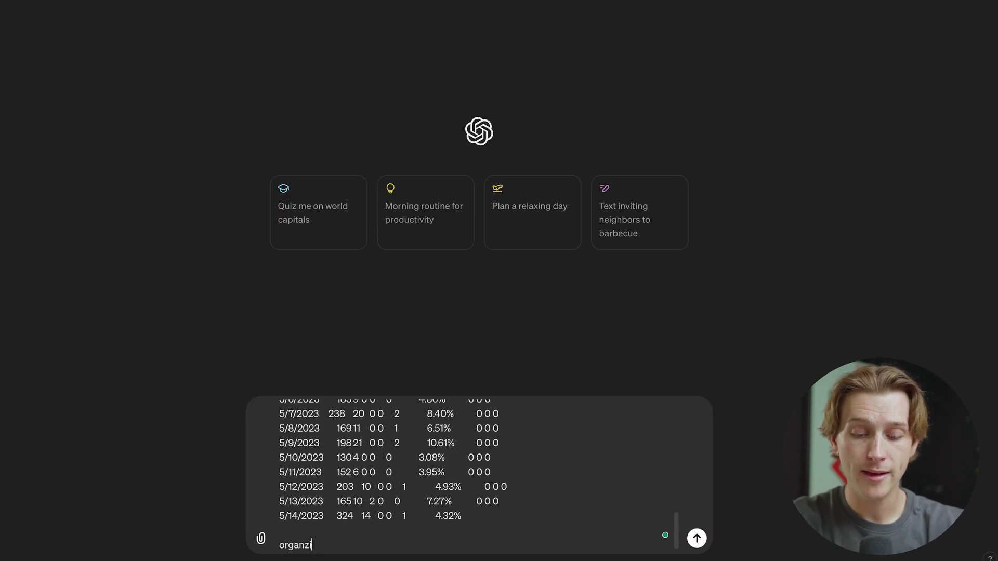
type("e this info into colum")
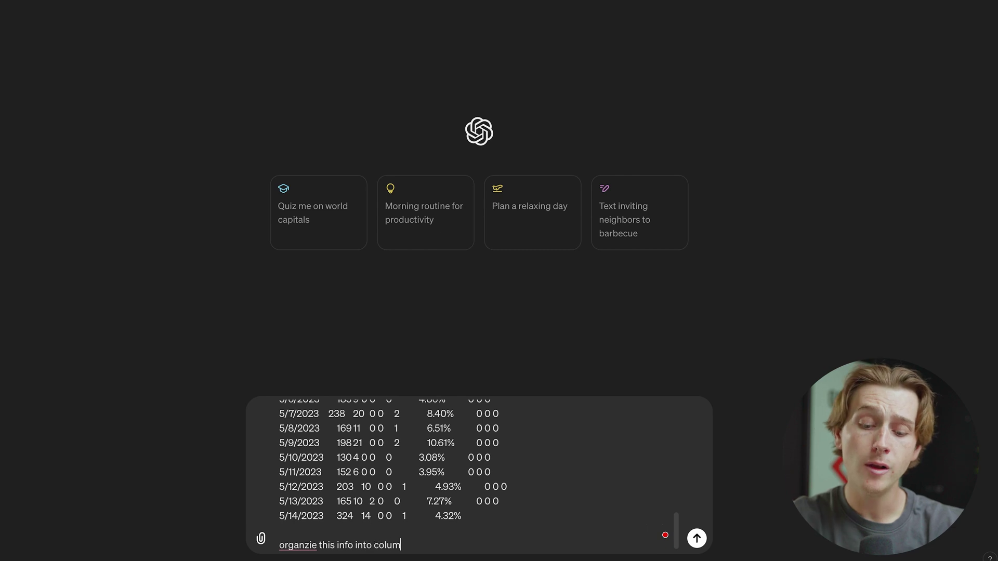
type("ns and find the high")
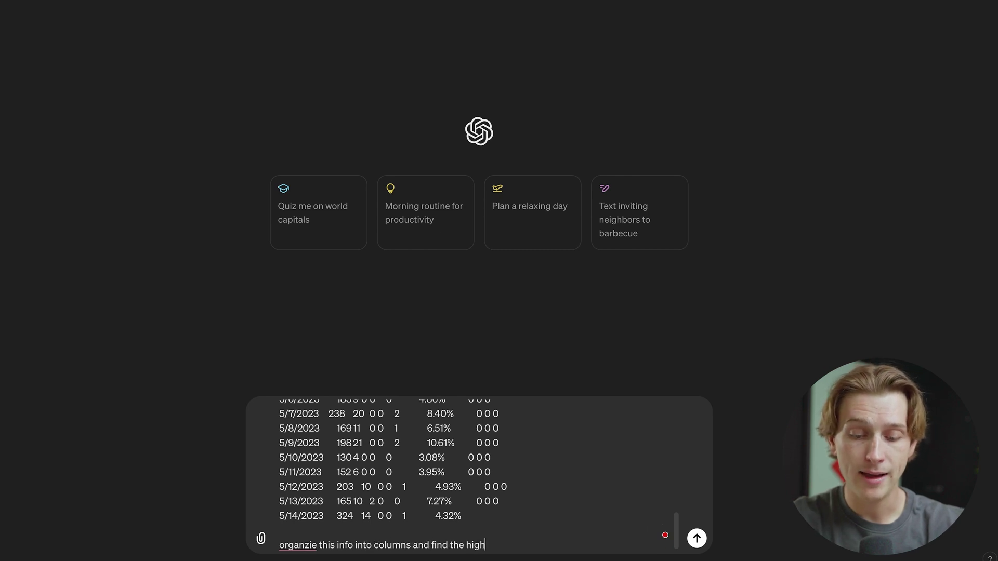
type("est performing post")
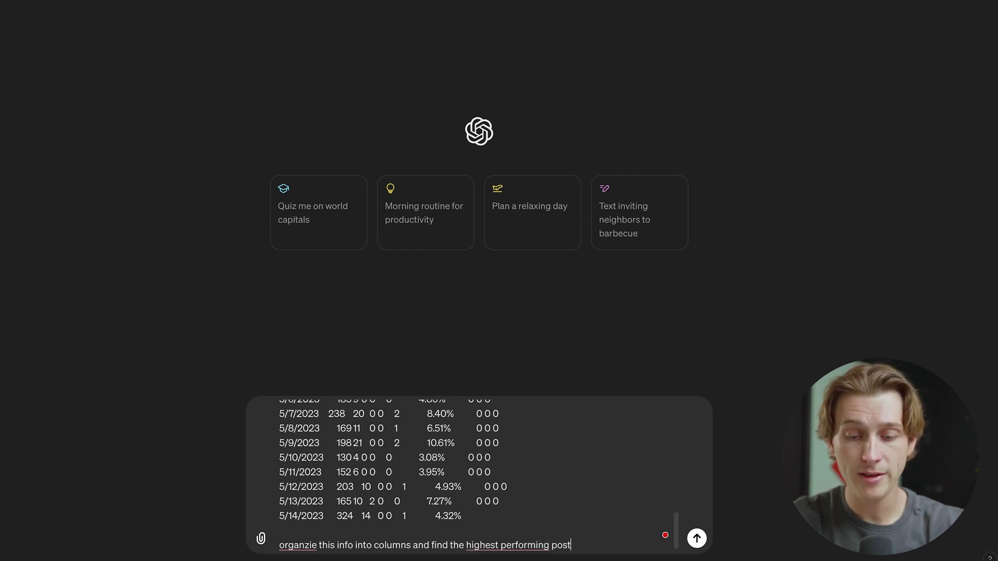
mouse_move(534, 546)
left_click(529, 484)
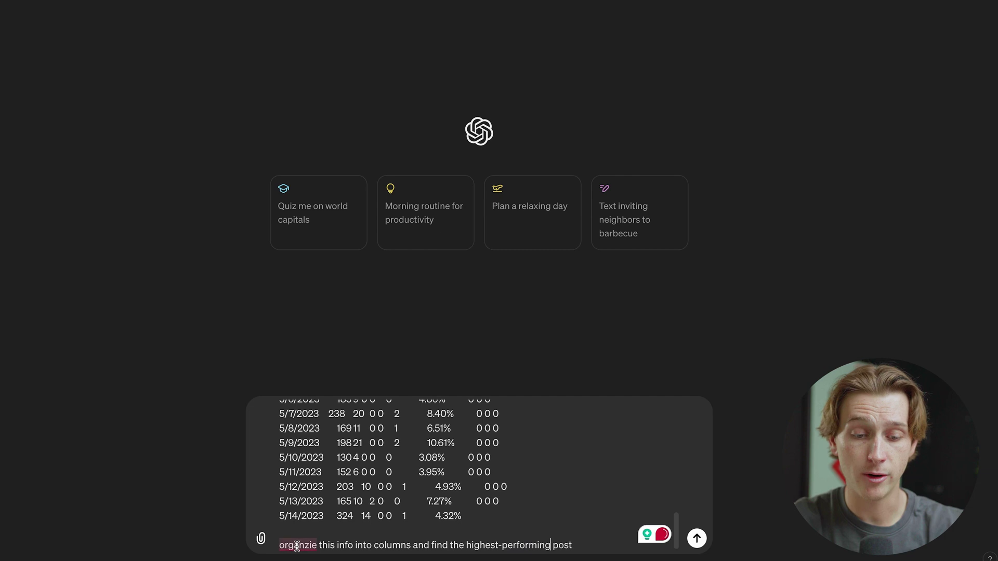
mouse_move(298, 545)
left_click(318, 455)
key("Return")
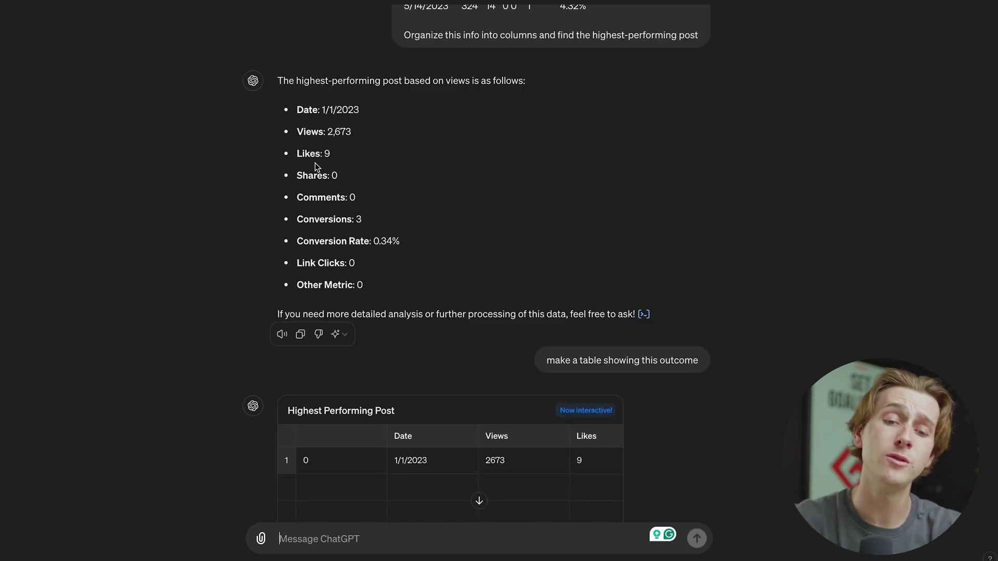
Inspect the Python code behind the Highest Performing Post table, then return to the chat.
scroll(387, 225, "down", 3)
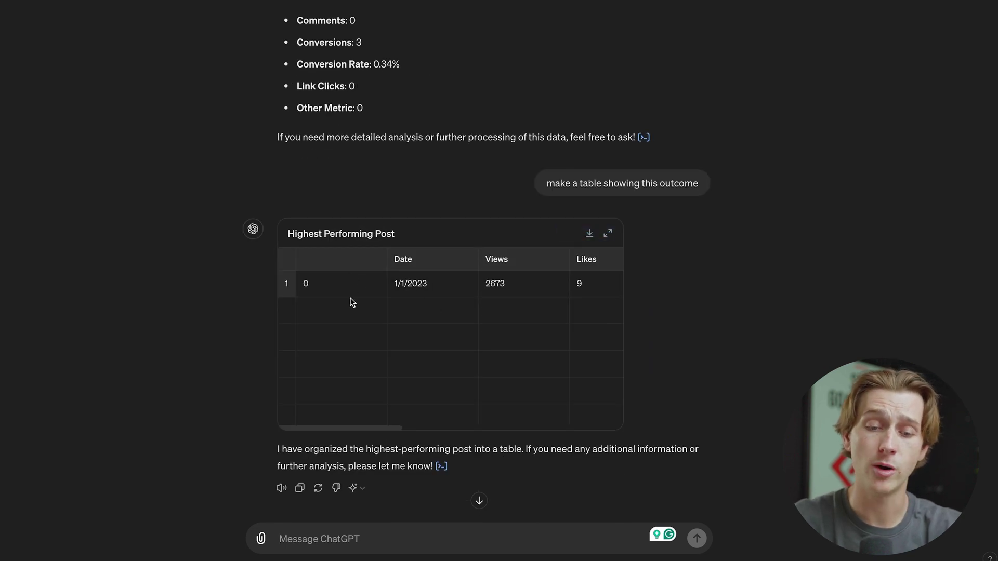
left_click(442, 467)
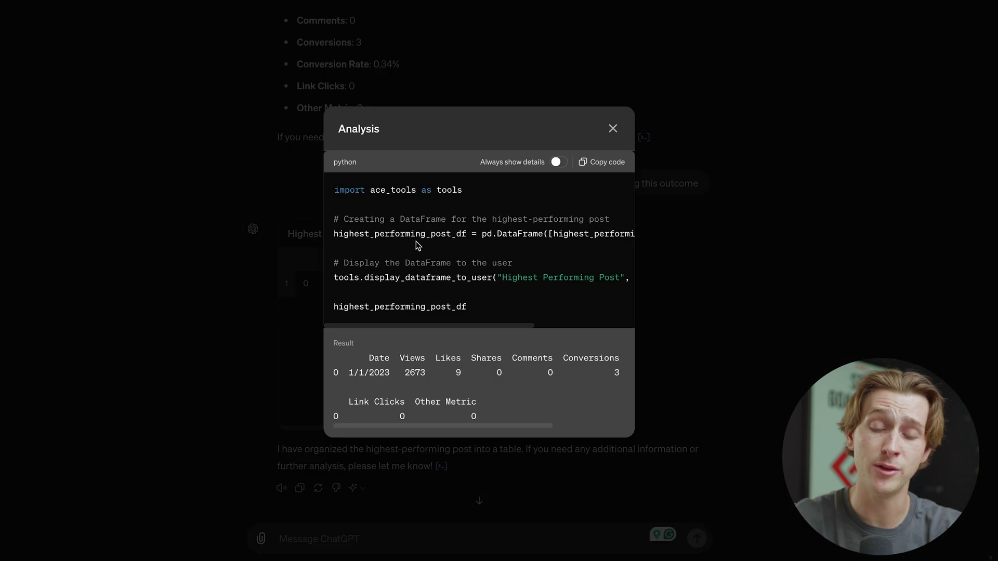
left_click(613, 129)
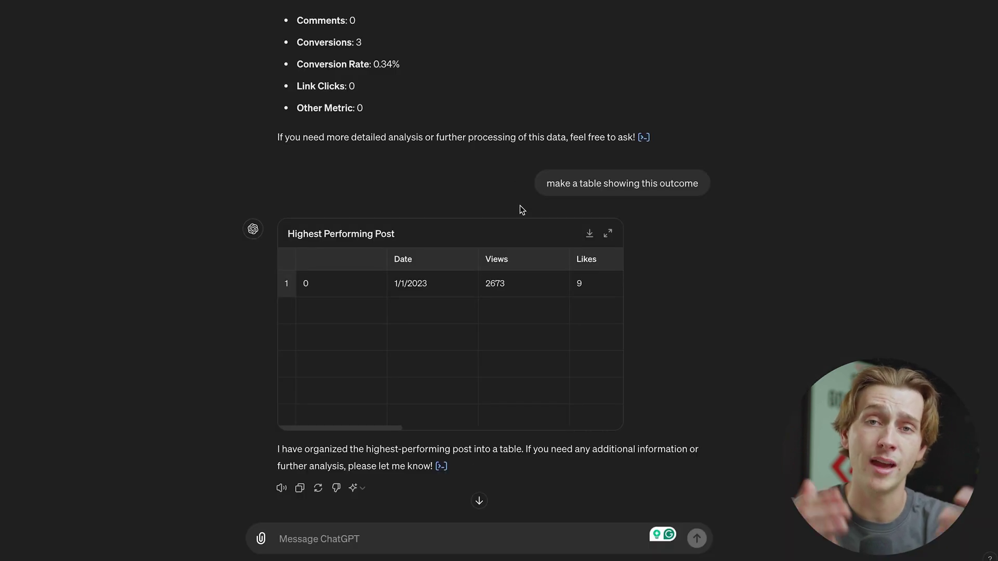
scroll(493, 240, "up", 5)
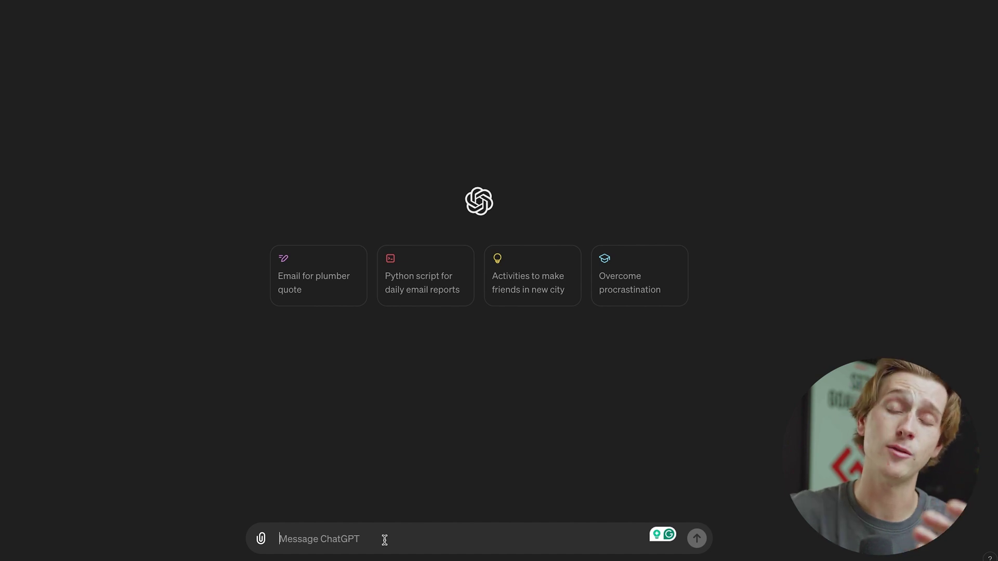
Request an article of at least 900 words on the top 5 foods to feed a dog.
type("write ")
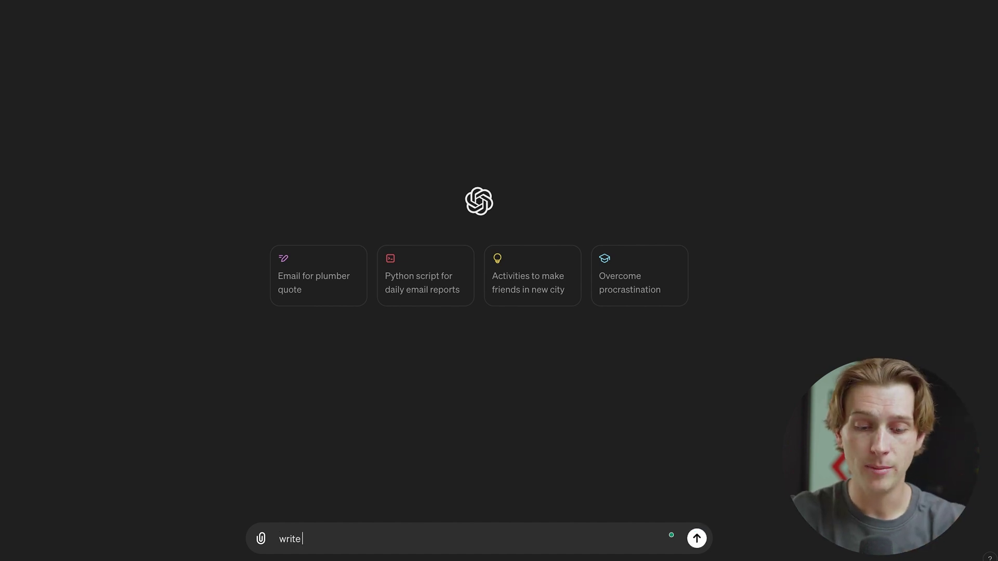
type("me an article about the")
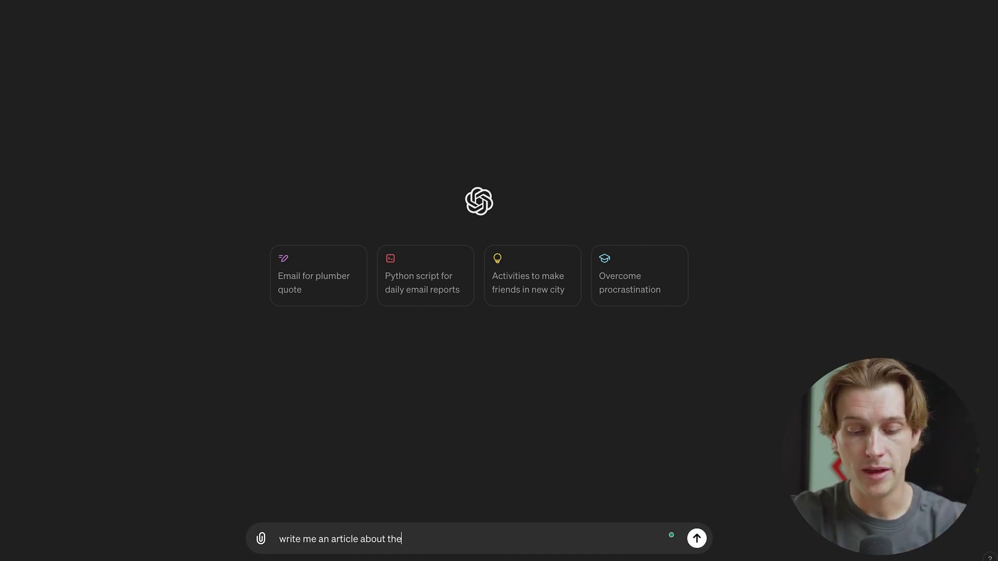
type(" top 5 foods to f")
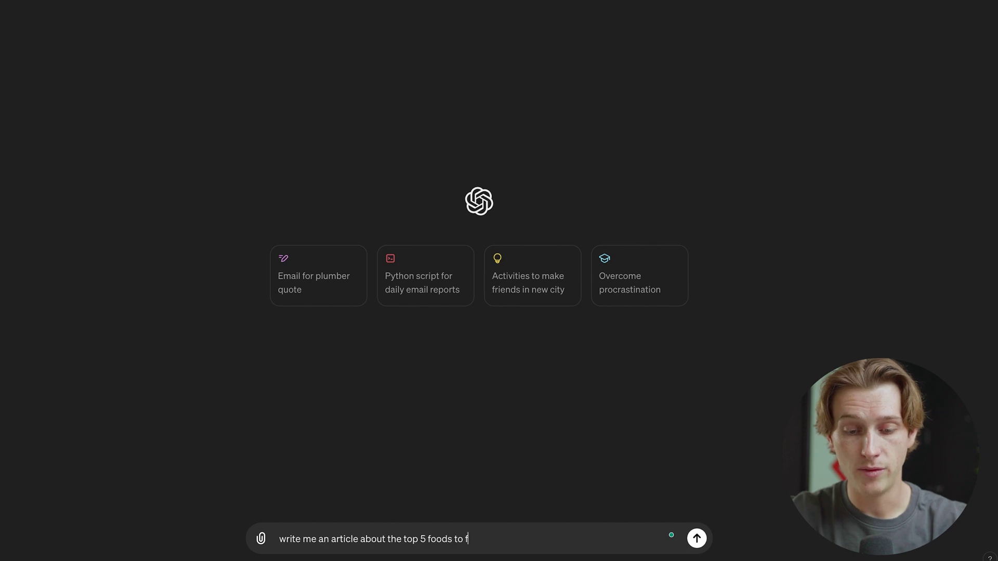
type("eed my doh")
key("BackSpace")
type("g")
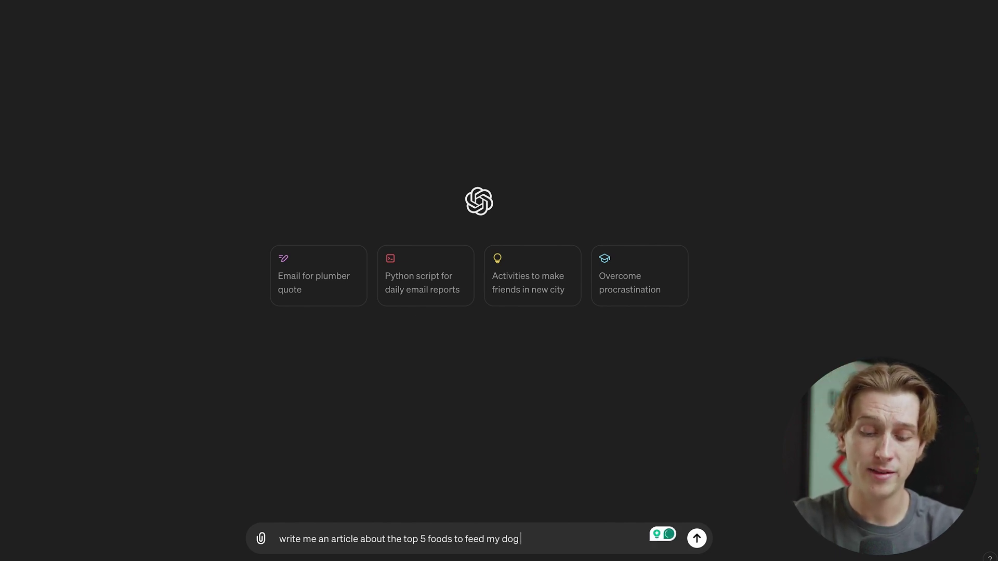
type(" make it at least")
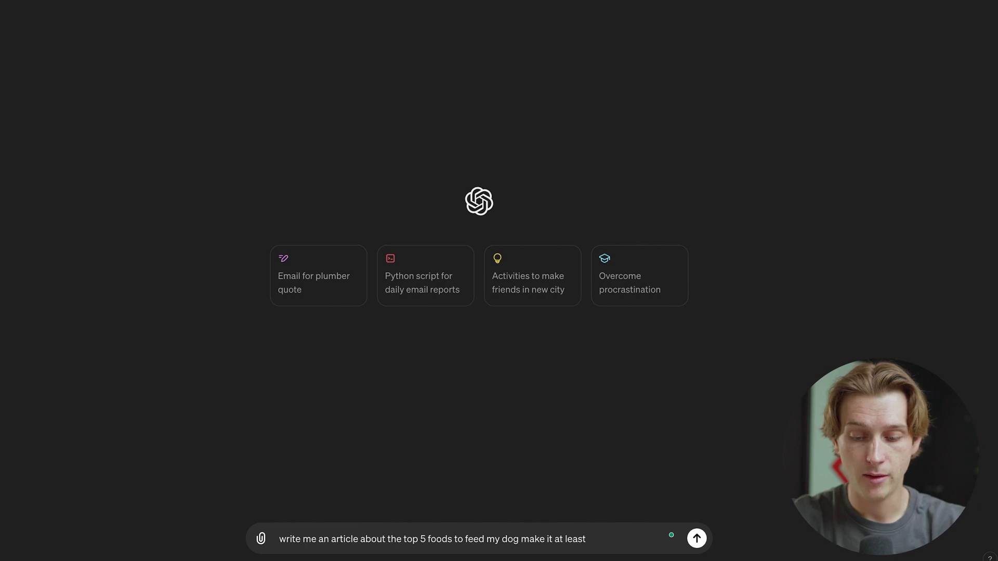
type(" 900 words")
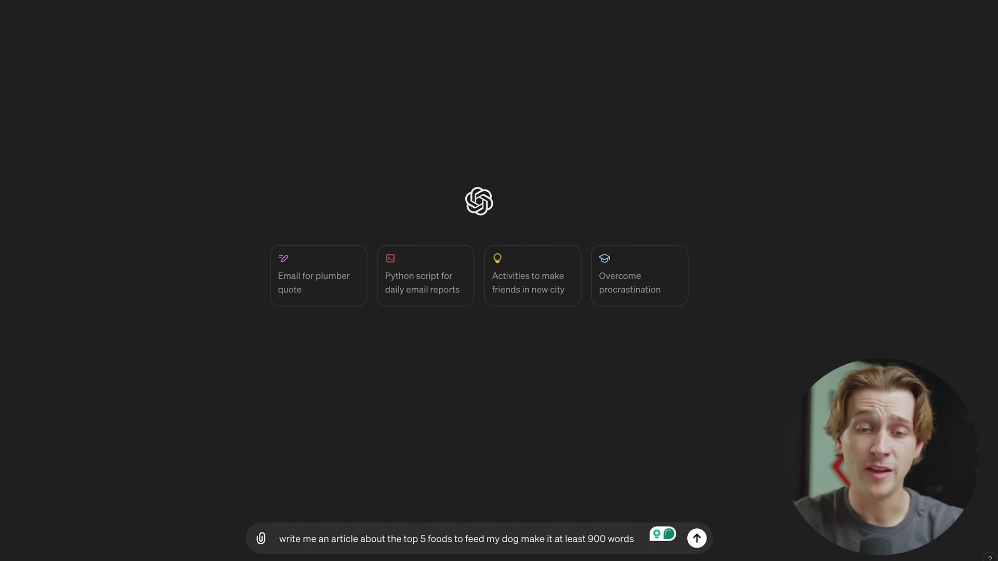
key("Return")
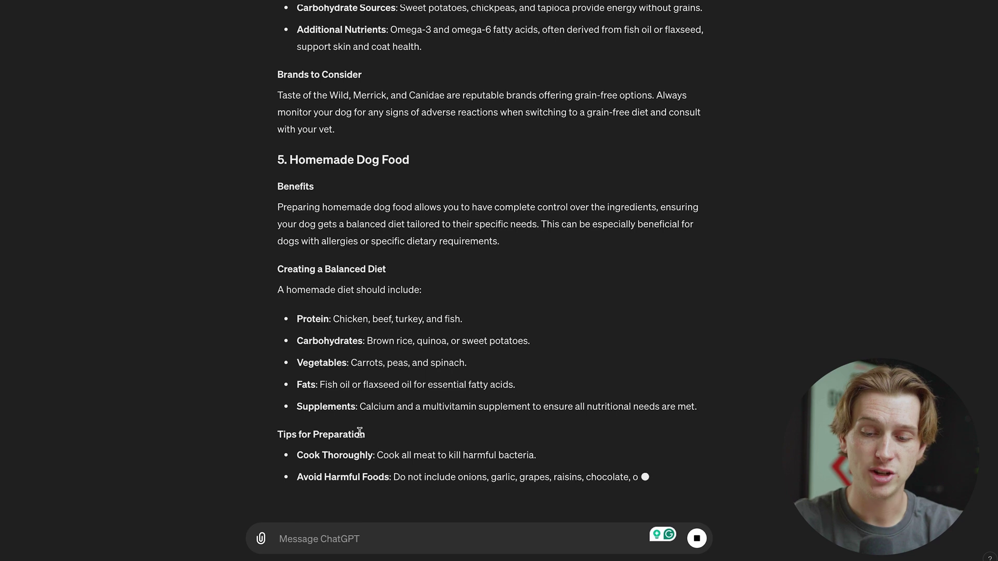
Ask ChatGPT to search the internet for more information and expand the dog-food article.
type("u")
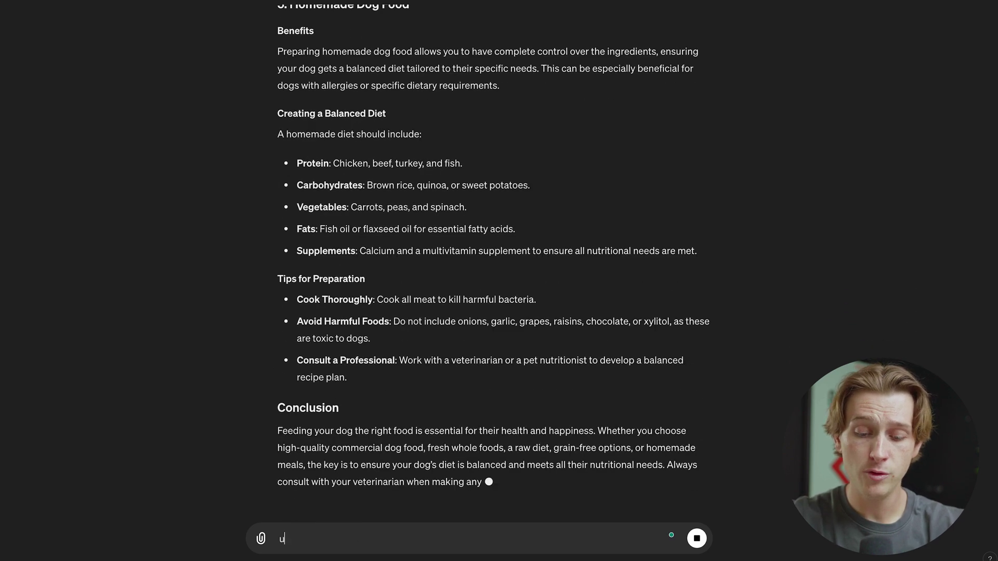
type("se the internet to find m")
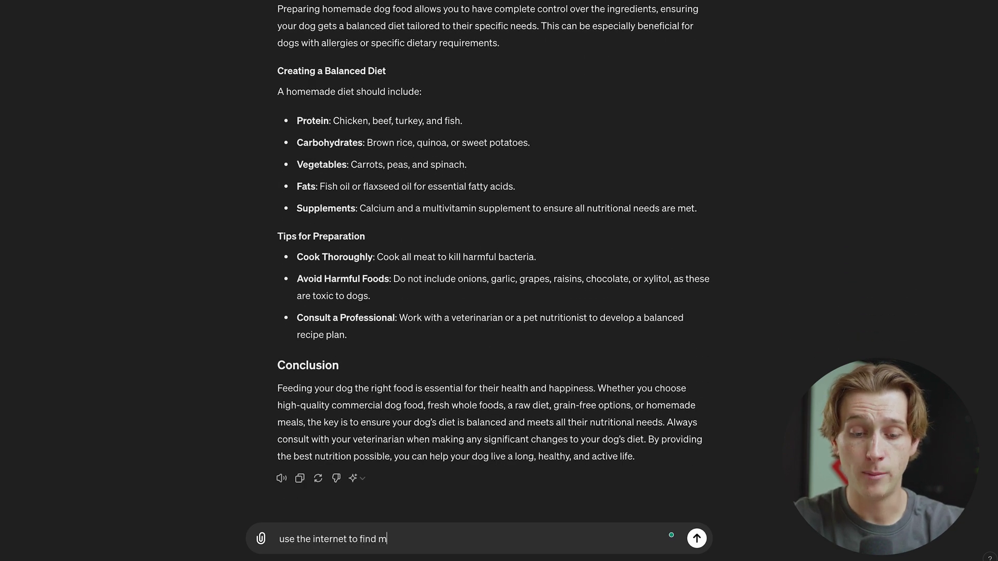
type("ore info and epxand ")
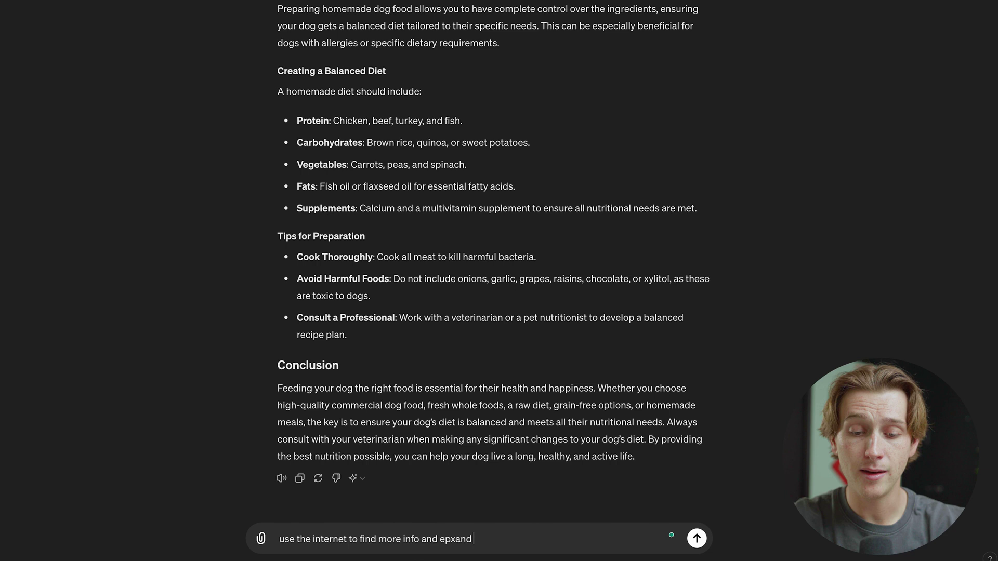
type("on this info")
key("Return")
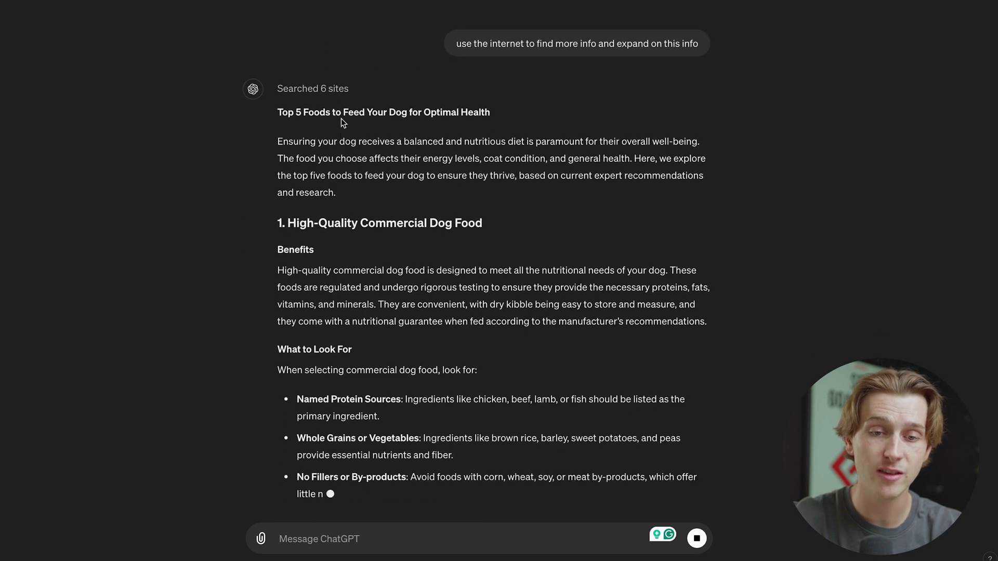
Reveal the six searched source sites and scroll through the expanded article as it streams.
left_click(330, 27)
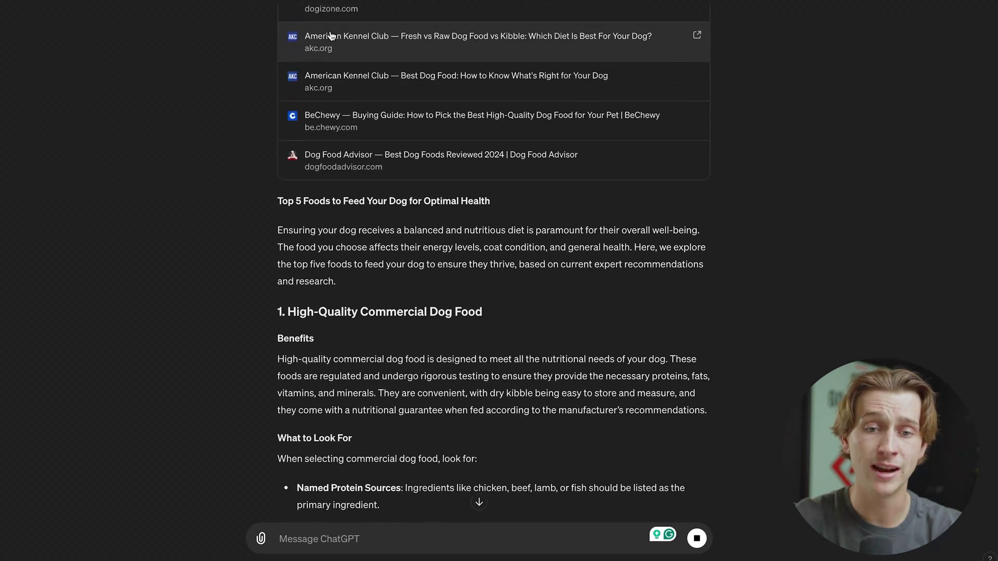
scroll(343, 88, "up", 2)
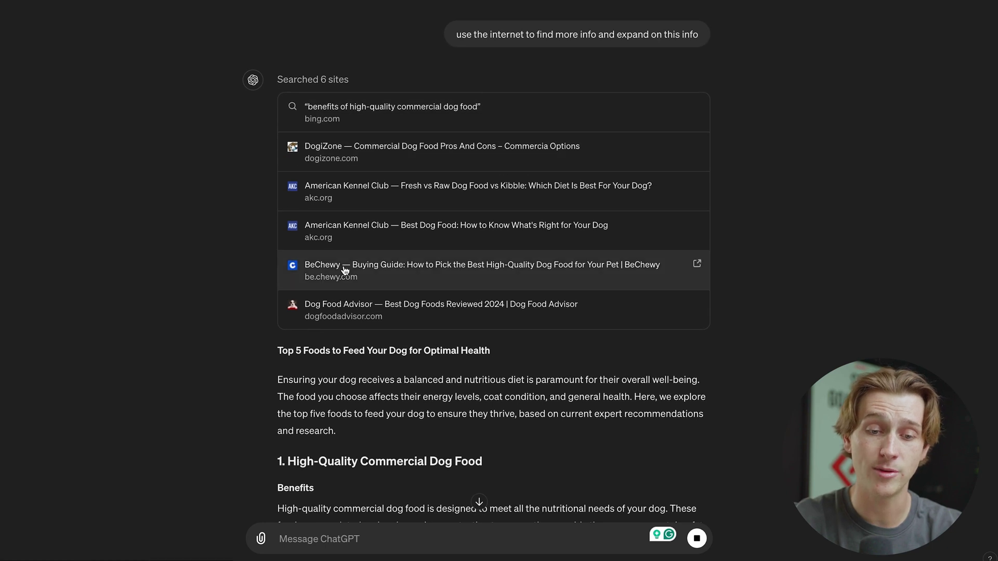
scroll(341, 326, "down", 7)
scroll(341, 326, "down", 1)
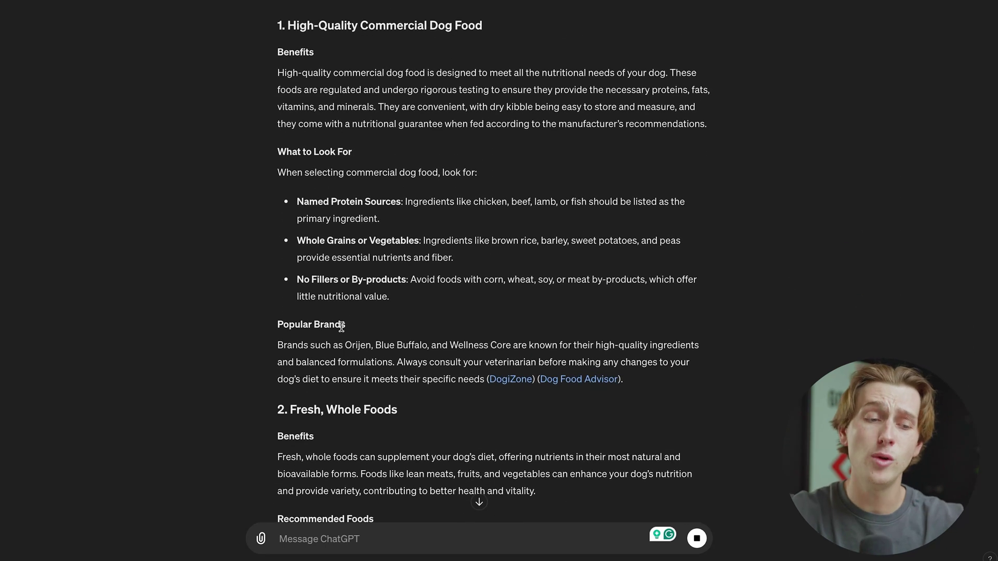
scroll(341, 327, "down", 5)
scroll(341, 326, "down", 5)
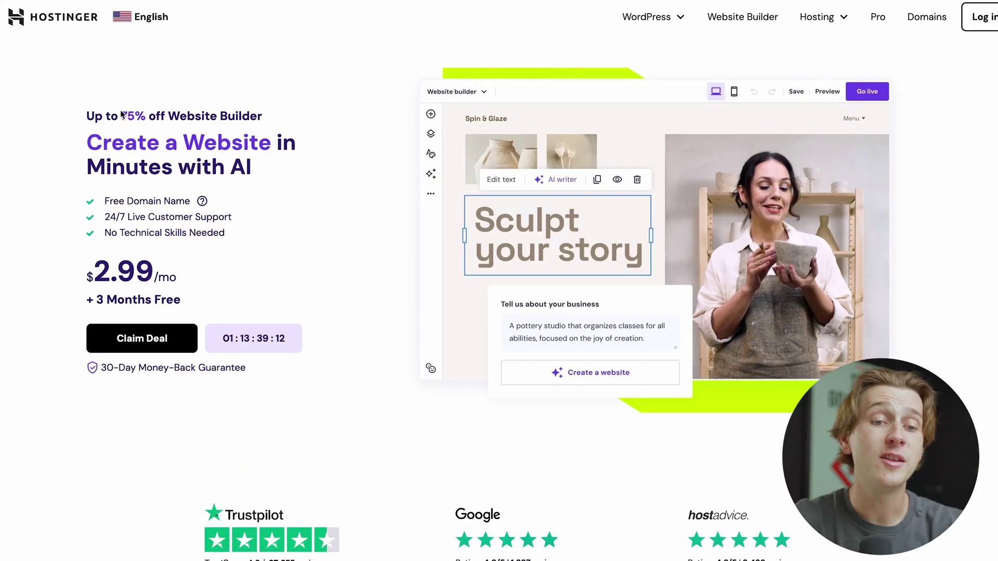
Highlight the 75% off and free domain perks, then add the Business Website Builder plan to the cart.
left_click_drag(121, 114, 305, 116)
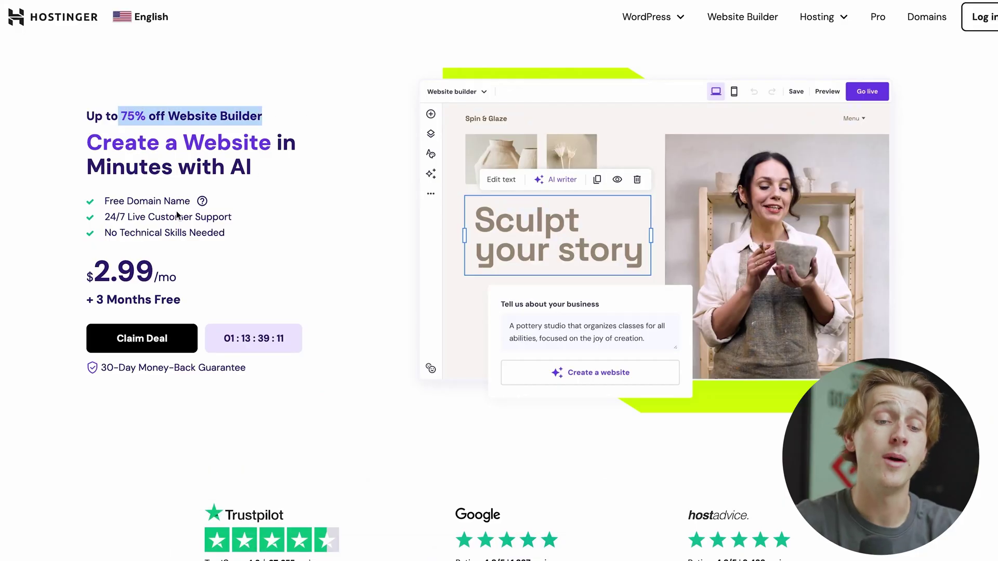
left_click_drag(102, 201, 213, 206)
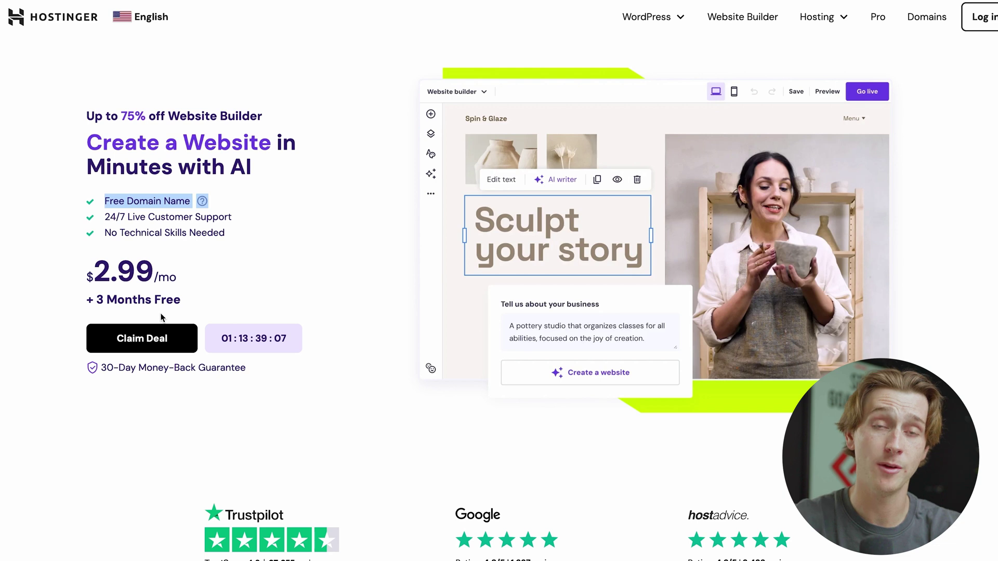
left_click(162, 341)
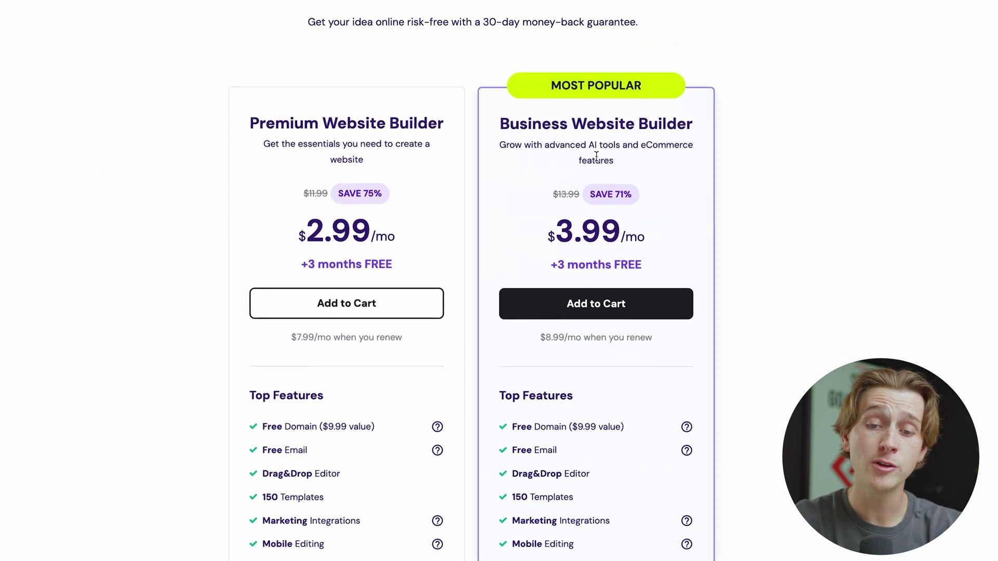
left_click(602, 302)
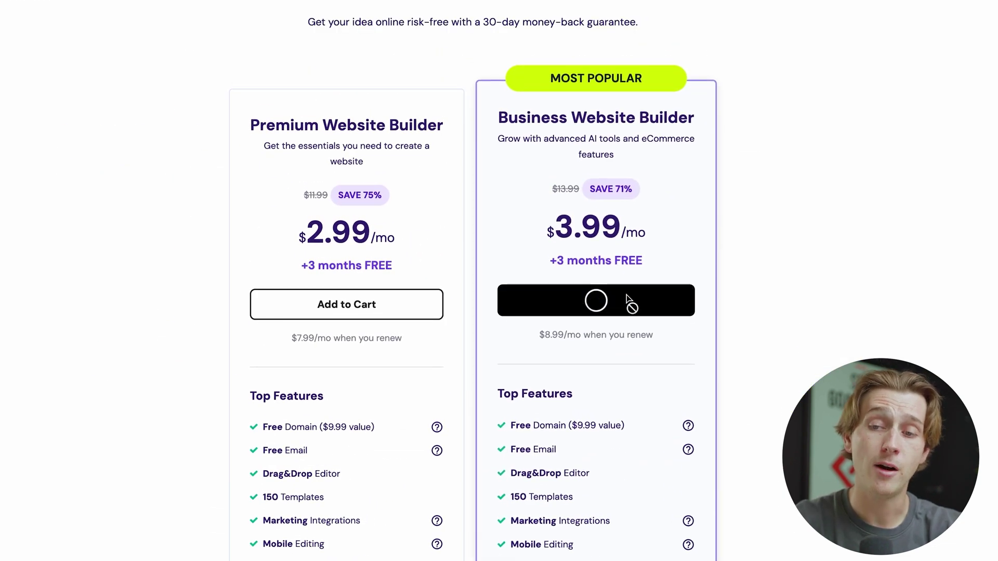
Apply the coupon code STARTUPWISE at checkout.
scroll(565, 310, "down", 2)
scroll(564, 309, "down", 10)
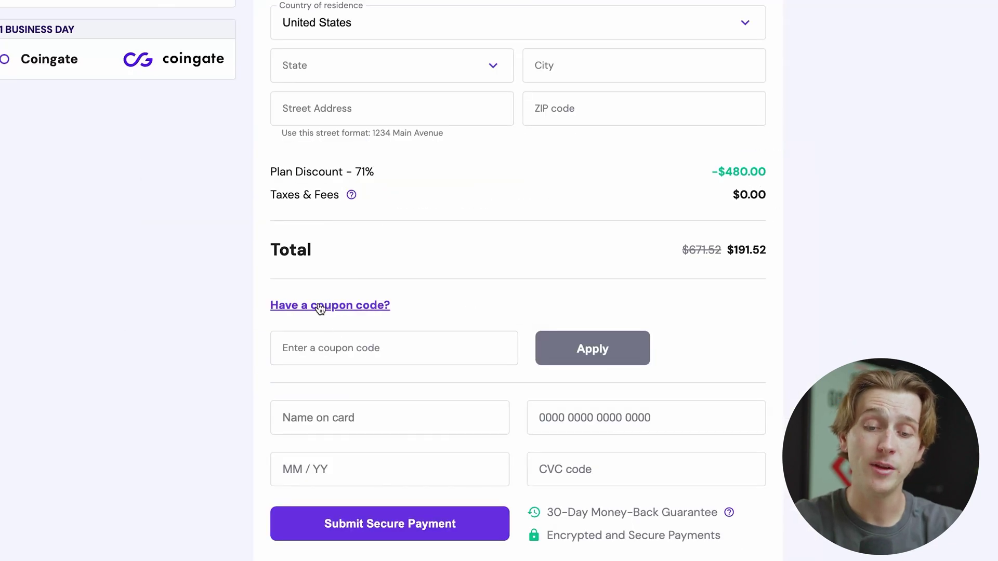
left_click(321, 311)
left_click(323, 312)
left_click(327, 342)
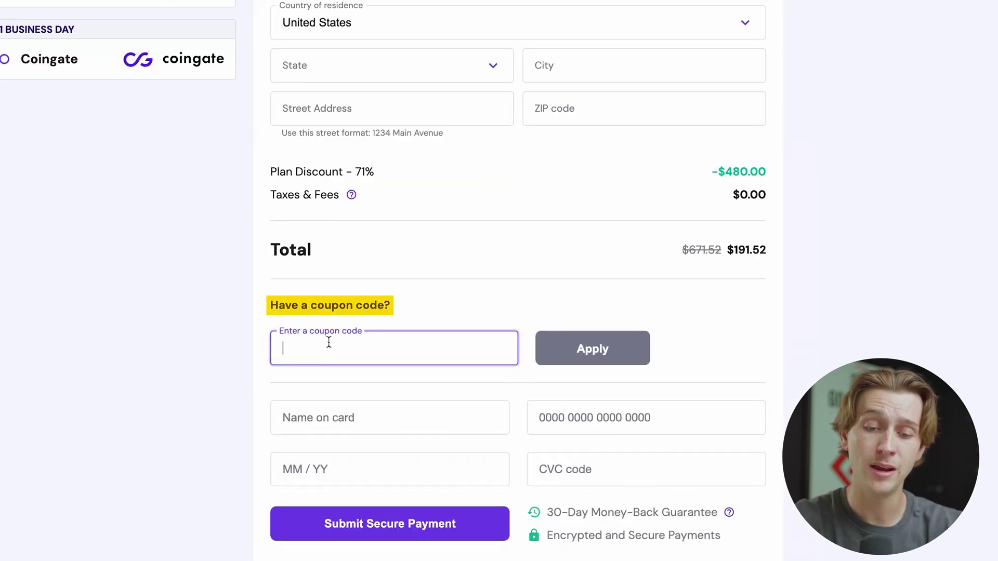
type("STARTUPWIS")
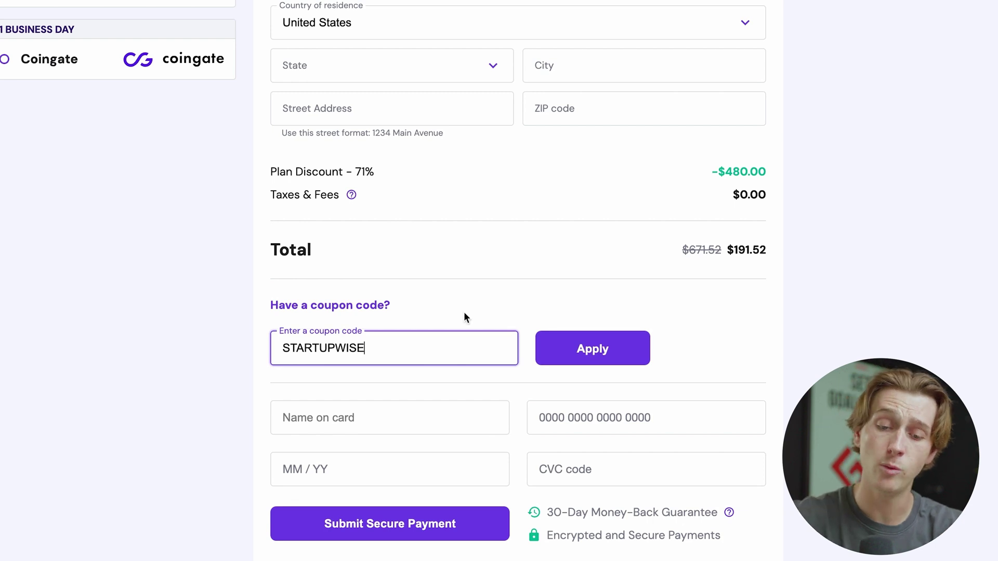
type("E")
left_click(552, 339)
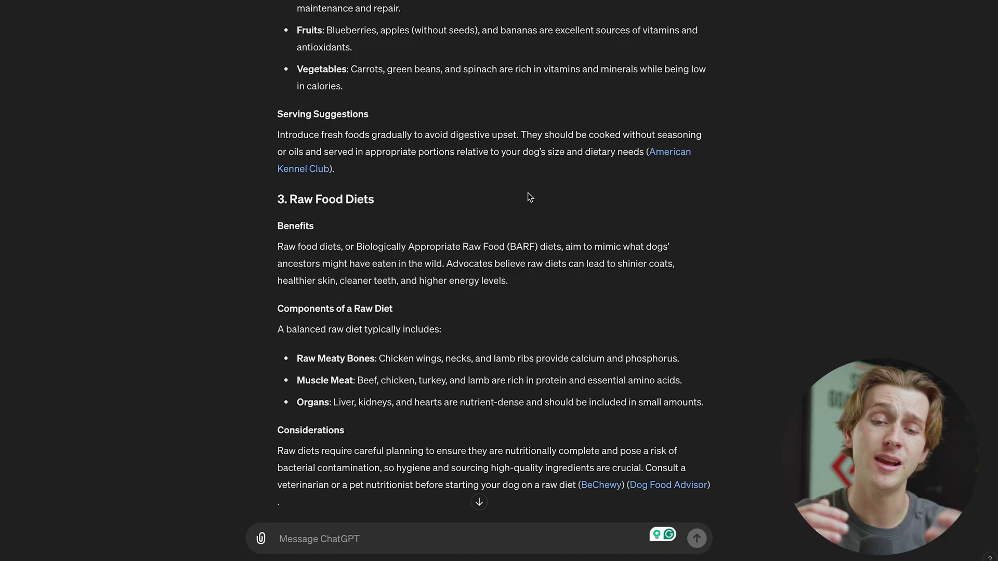
scroll(528, 192, "up", 6)
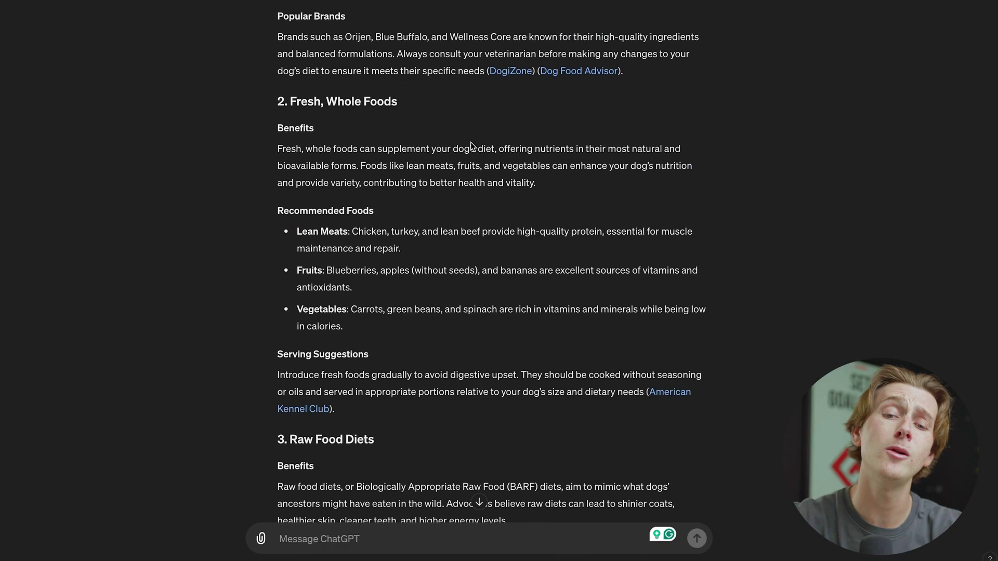
left_click_drag(294, 57, 488, 287)
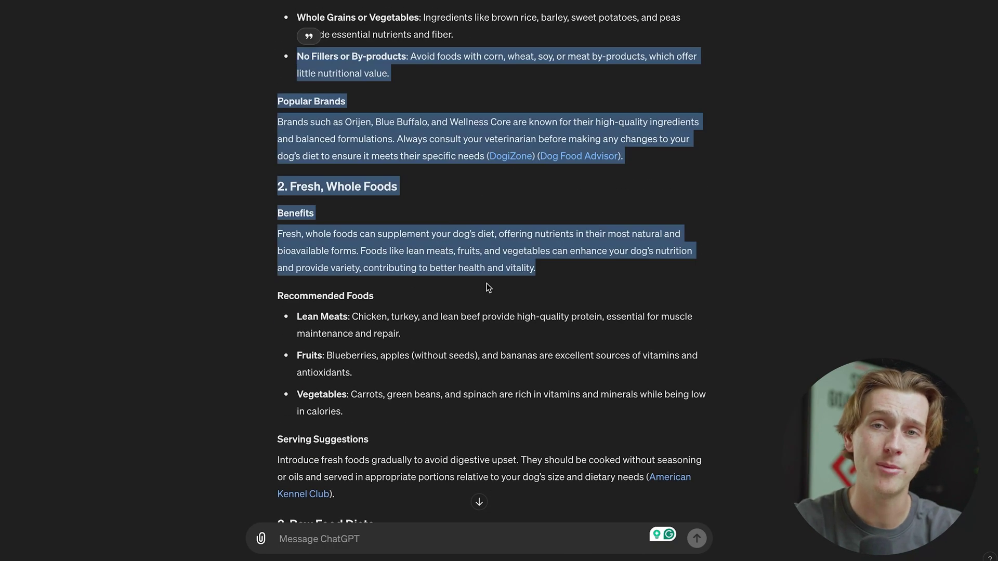